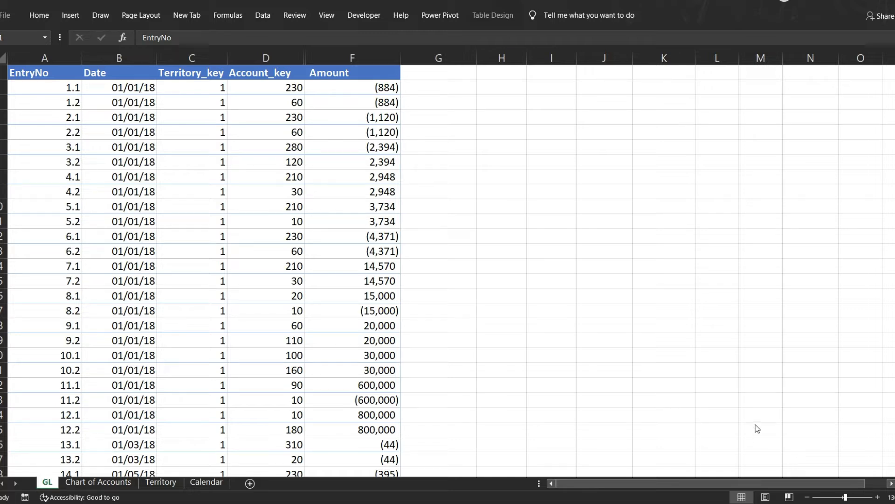
- Examine the EntryNo, Date, Territory_key, Account_key and Amount columns of the GL table, focusing on the two key columns
click(43, 74)
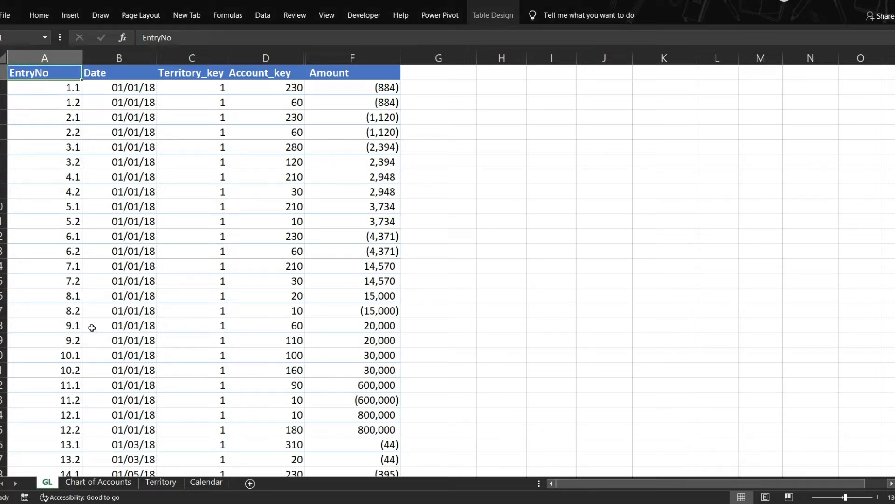
click(121, 89)
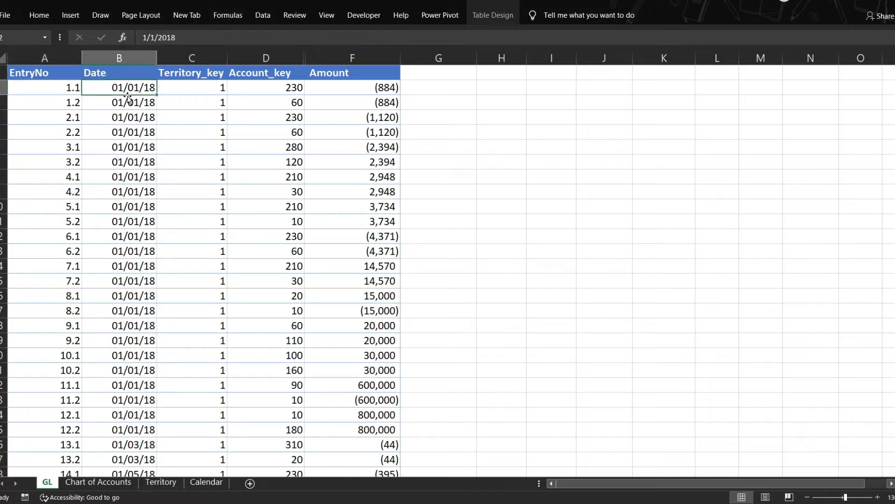
click(201, 88)
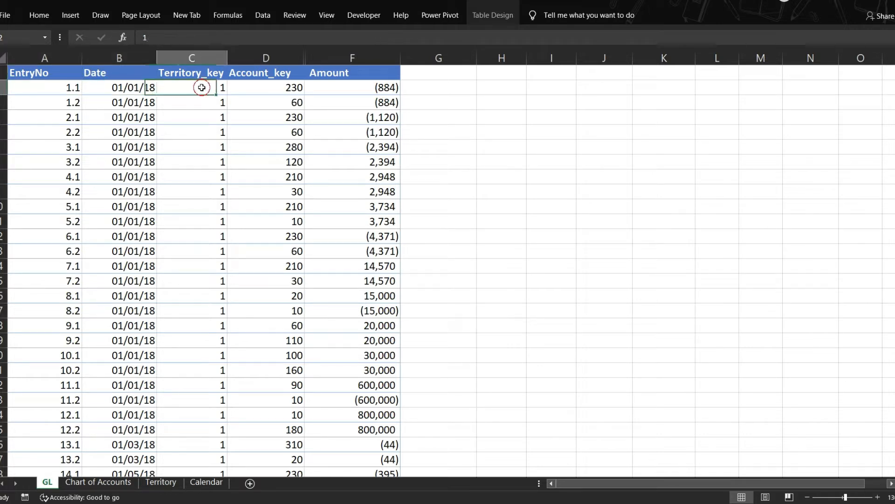
click(290, 90)
click(344, 87)
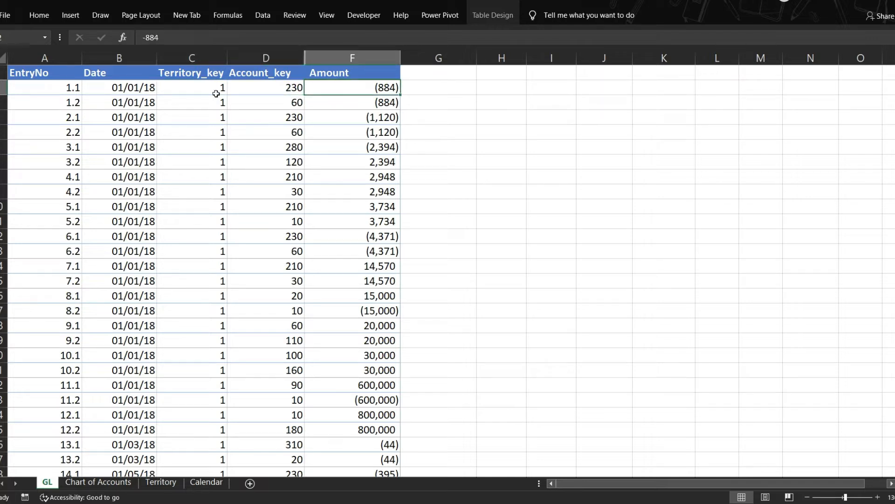
click(178, 89)
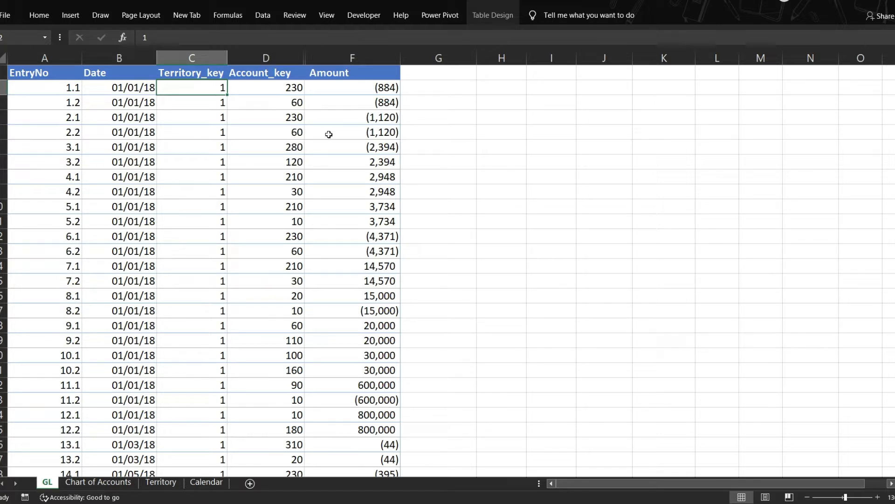
click(288, 88)
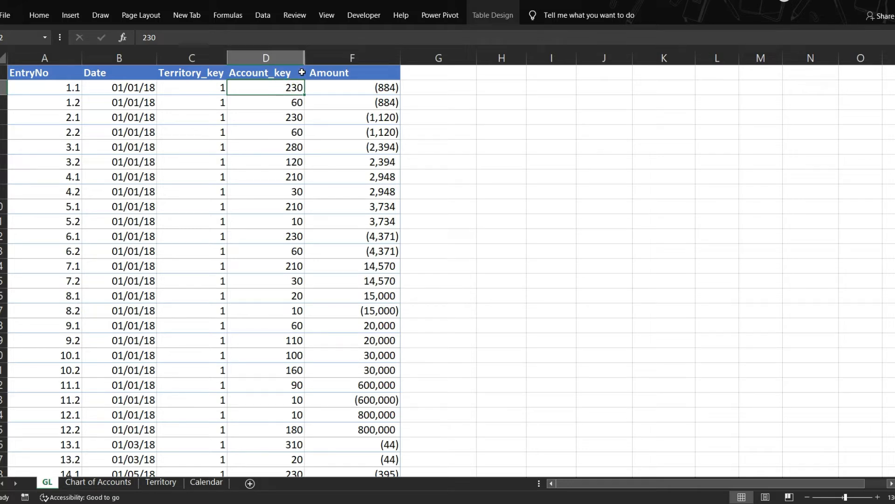
click(176, 90)
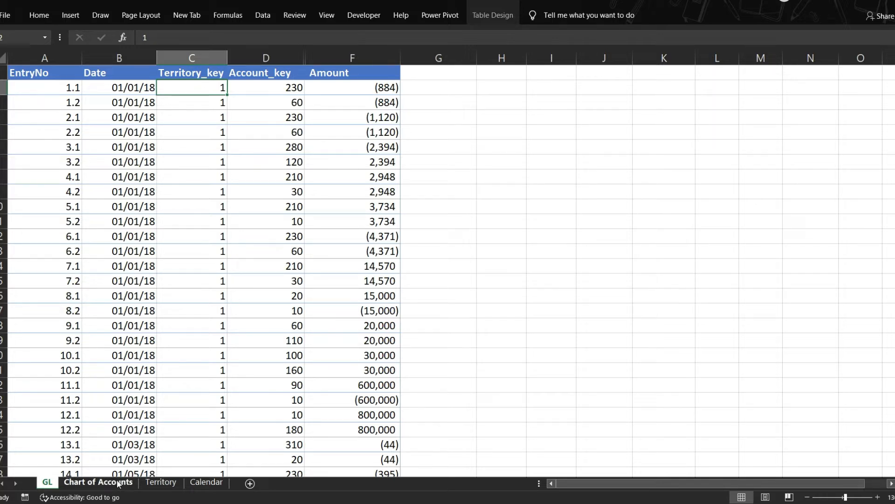
- Check the Territory table for the country and region belonging to territory key 1, and return to the GL sheet
click(169, 484)
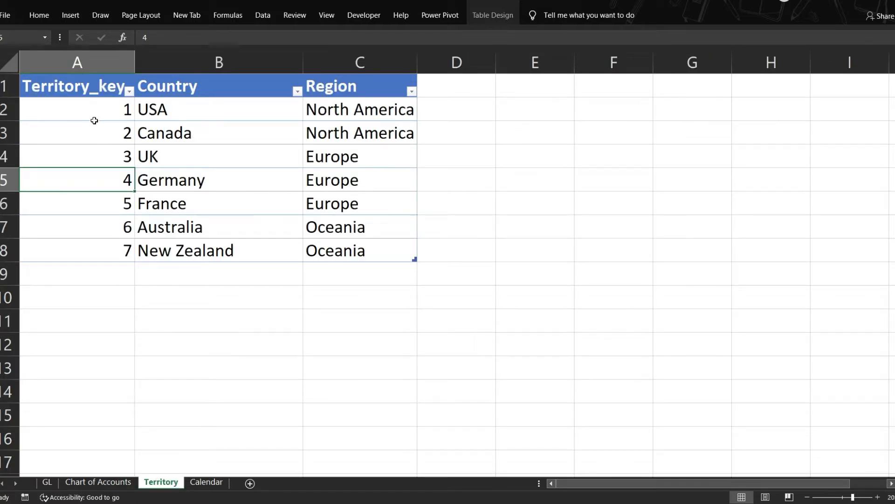
click(90, 103)
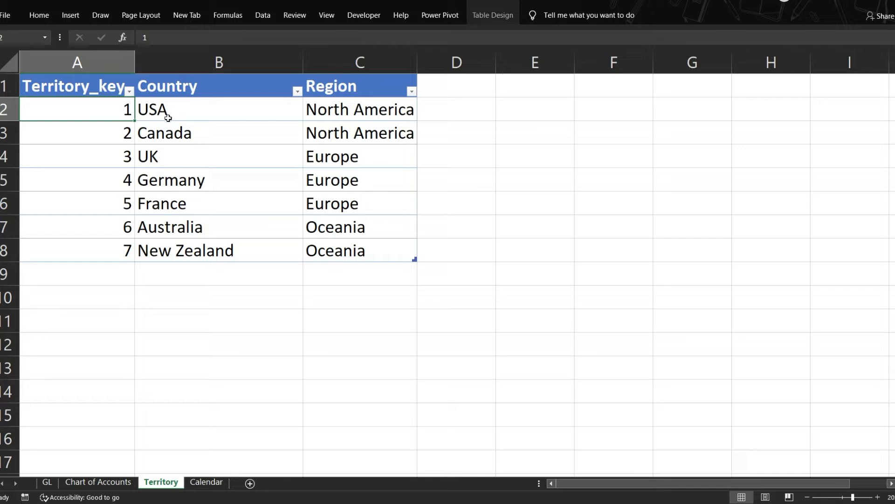
click(47, 481)
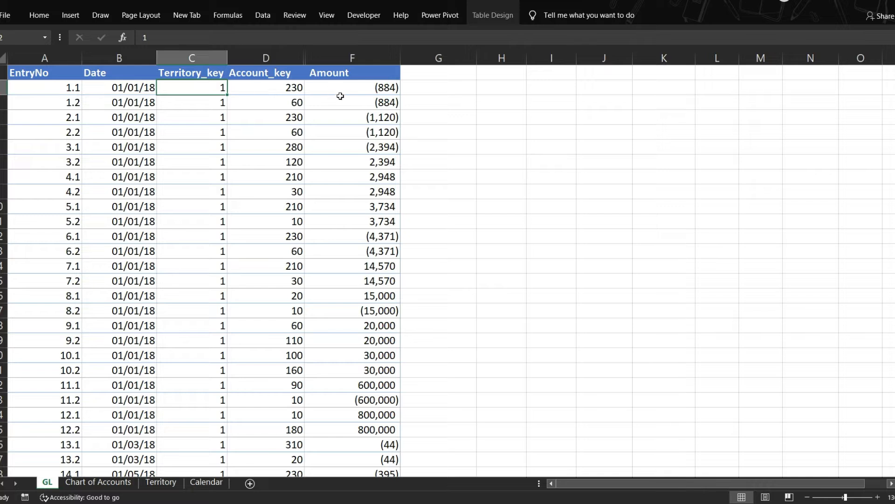
- Trace the GL Account_key to the Chart of Accounts and examine how its Balance Sheet accounts are classified from Report to SubAccount
click(291, 88)
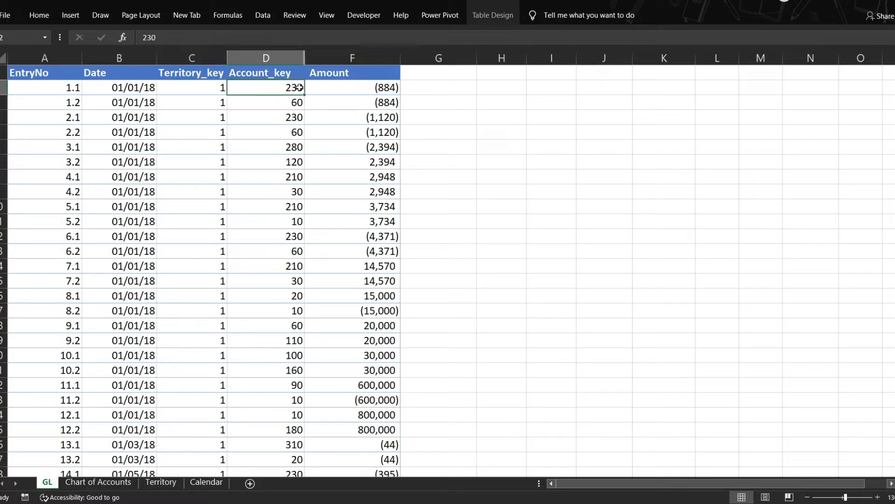
click(118, 483)
click(51, 70)
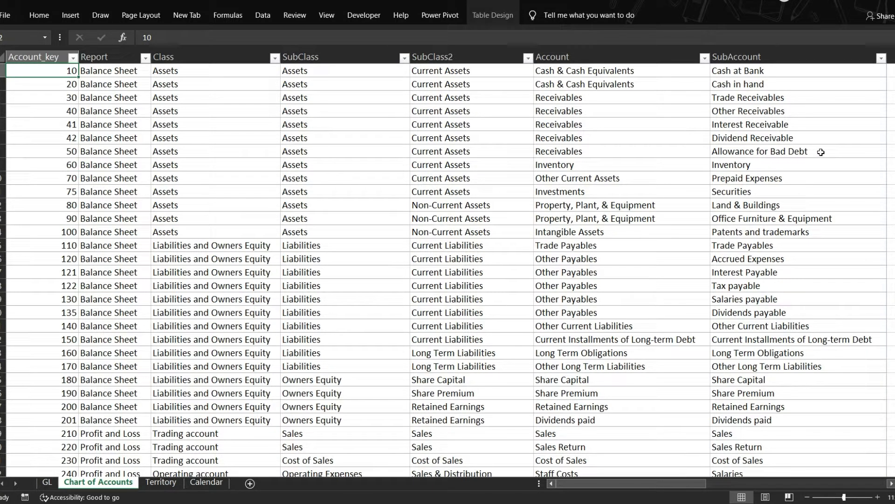
click(763, 125)
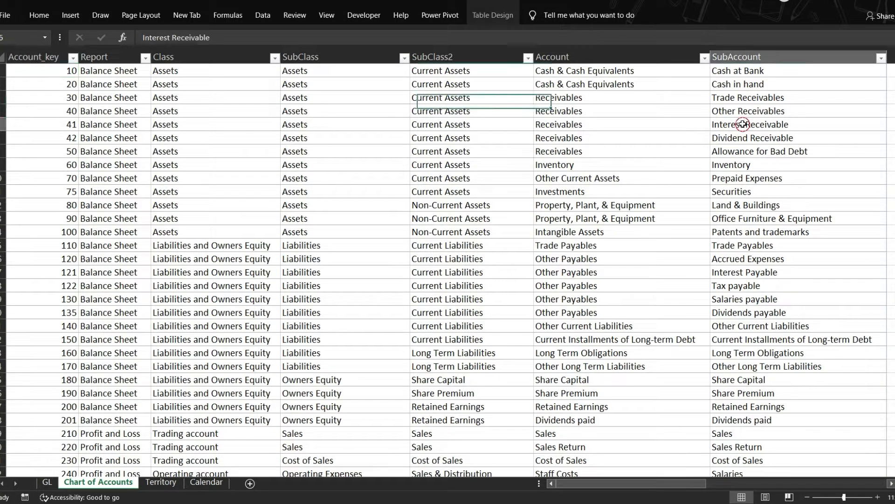
click(103, 111)
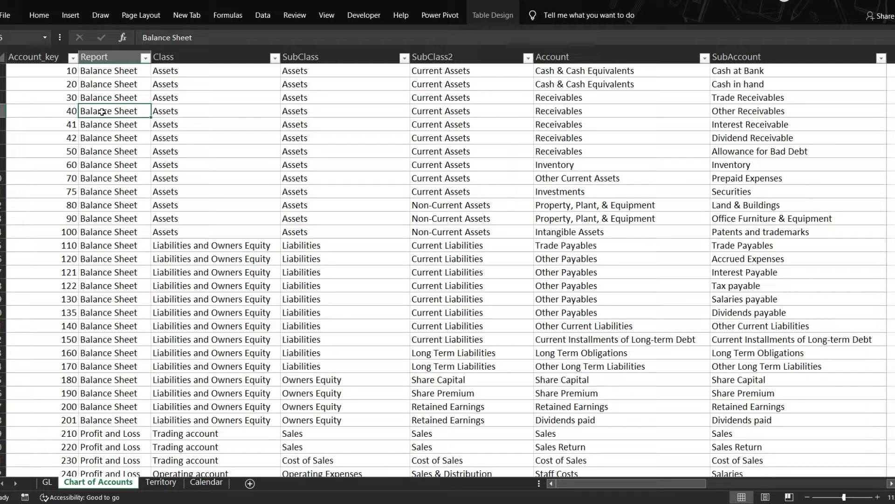
click(167, 111)
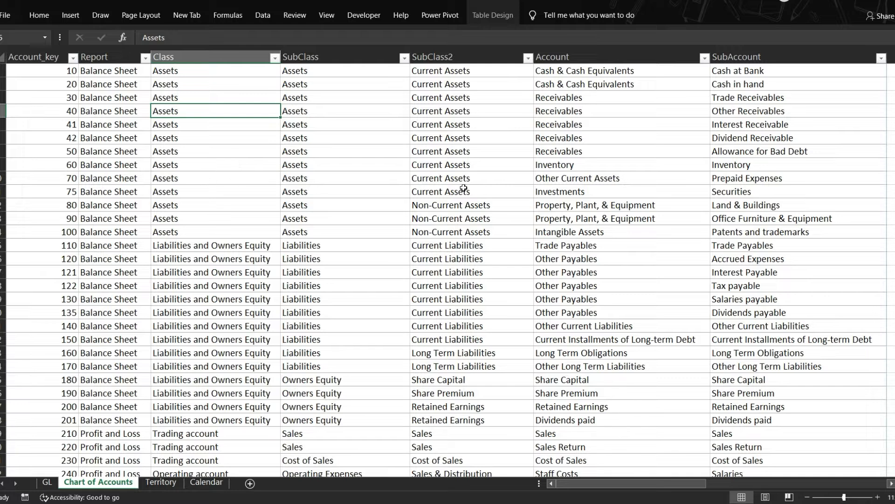
click(459, 135)
click(457, 206)
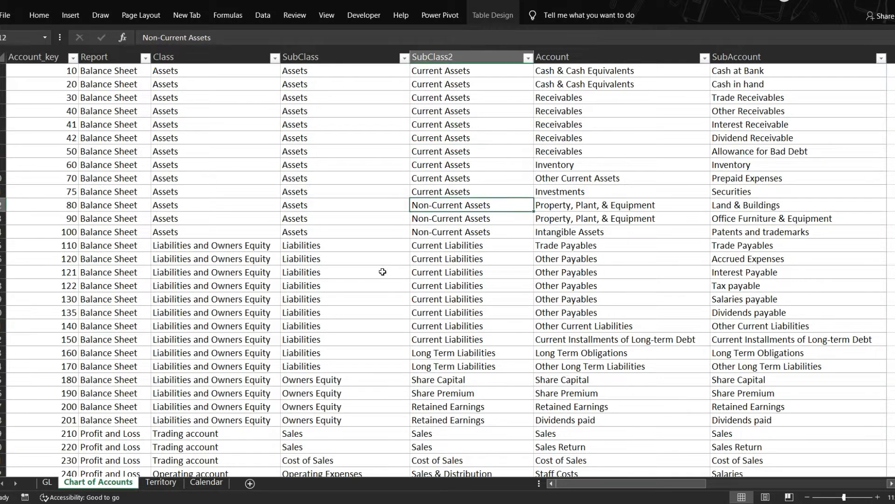
click(222, 298)
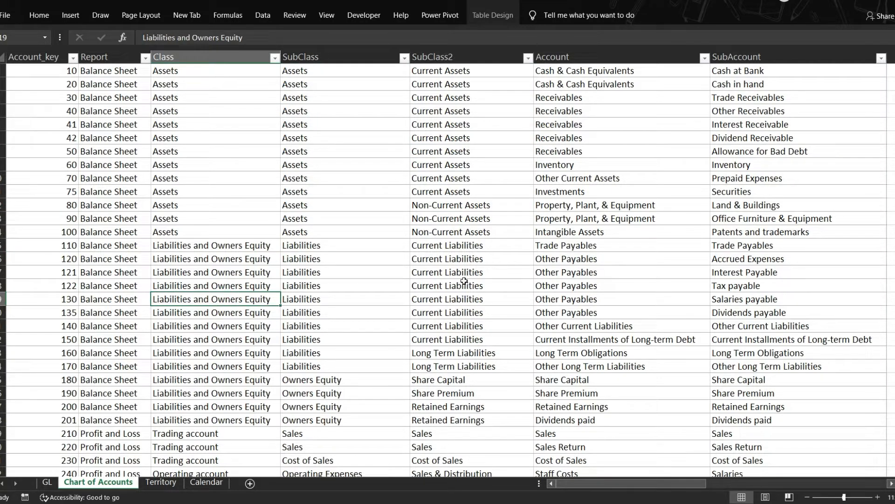
click(305, 396)
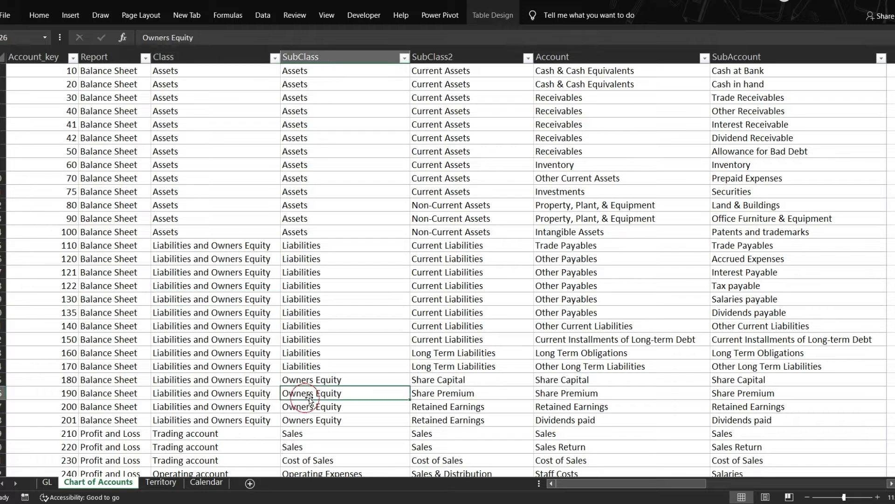
click(480, 391)
click(483, 410)
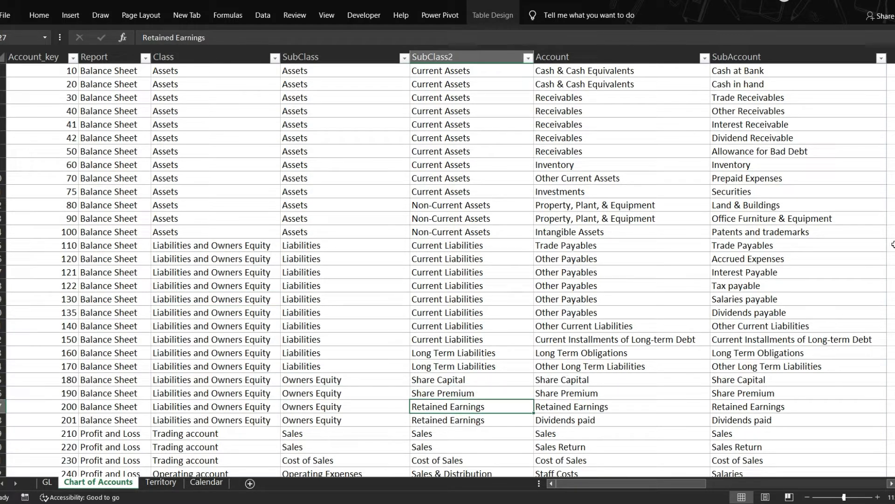
- Examine the SubClass2 categories of the Profit and Loss accounts down to the Professional Services row in the Chart of Accounts
scroll(785, 380, down, 3)
click(499, 378)
key(Down)
key(Down)
key(Down)
key(Down)
key(Down)
key(Down)
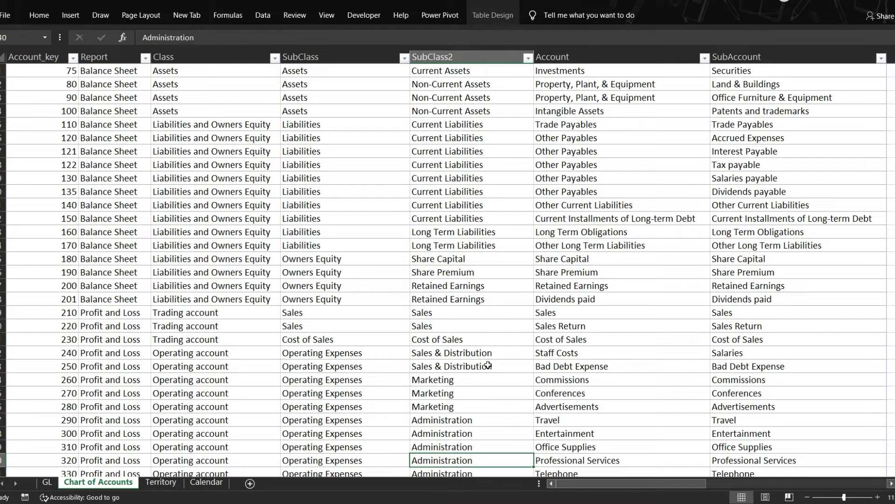
- Review the GL, Chart of Accounts and Territory sheets again in sequence
click(48, 484)
click(213, 136)
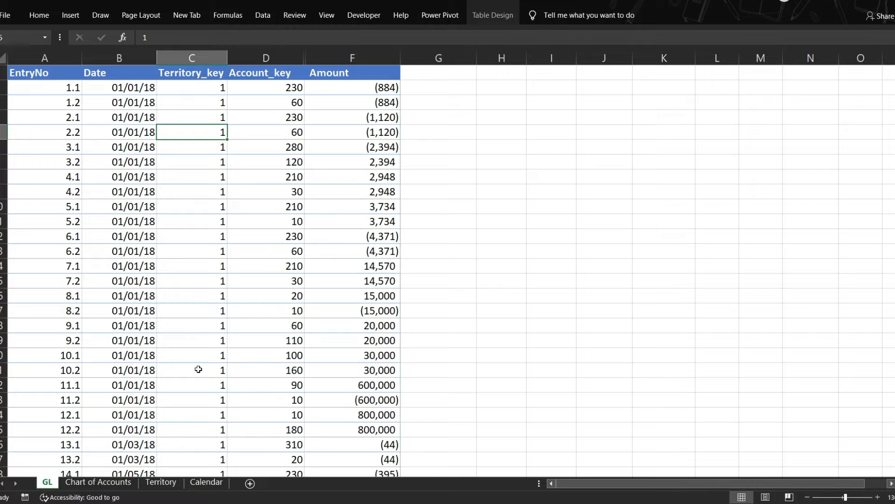
click(113, 483)
click(164, 483)
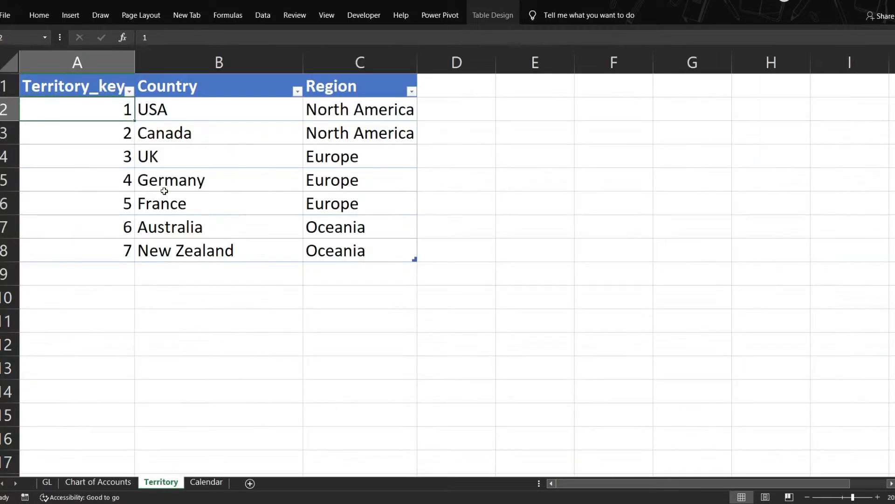
- Open the Calendar sheet and examine its Date and Year columns
click(207, 482)
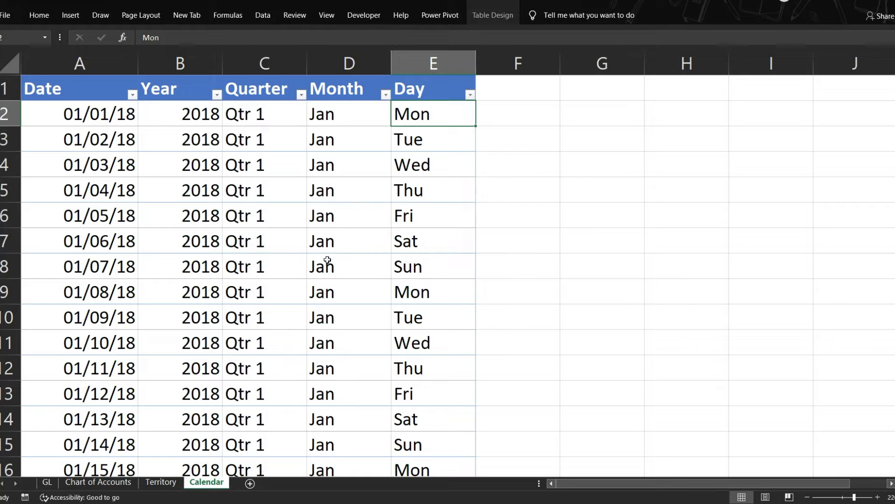
click(116, 132)
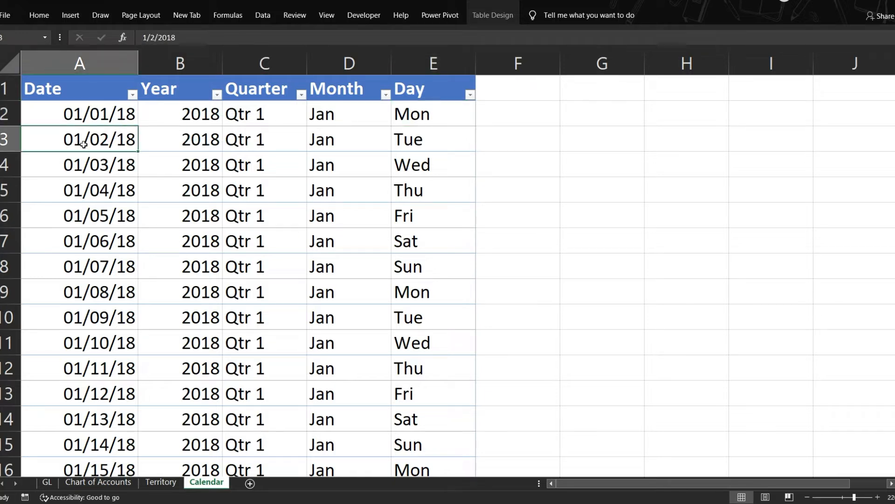
click(108, 116)
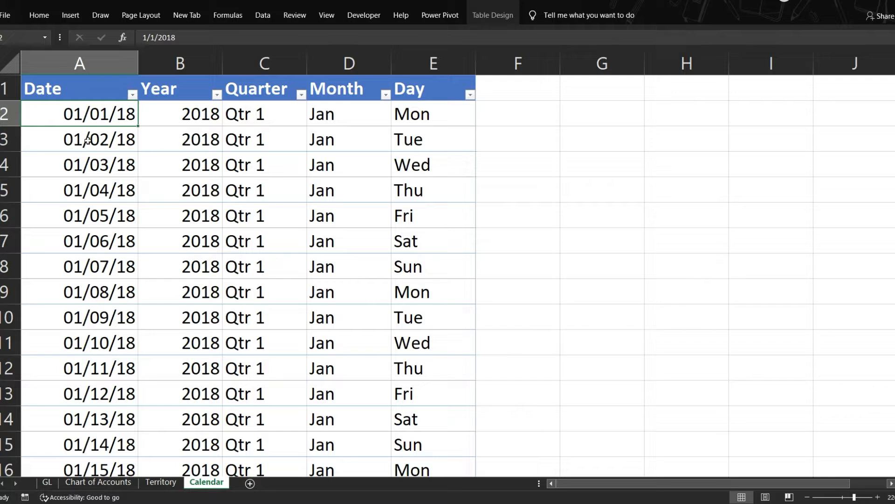
click(198, 118)
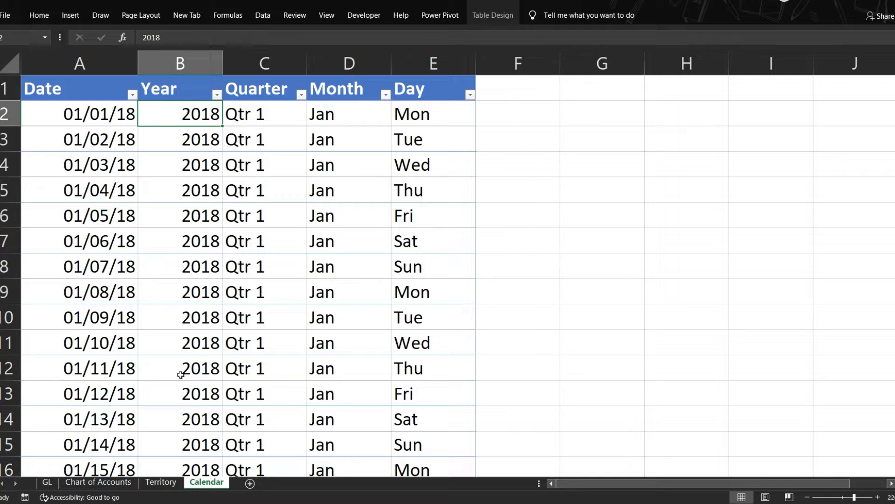
- Compare the Territory_key column of the GL table with the matching key column on the Territory sheet
click(48, 482)
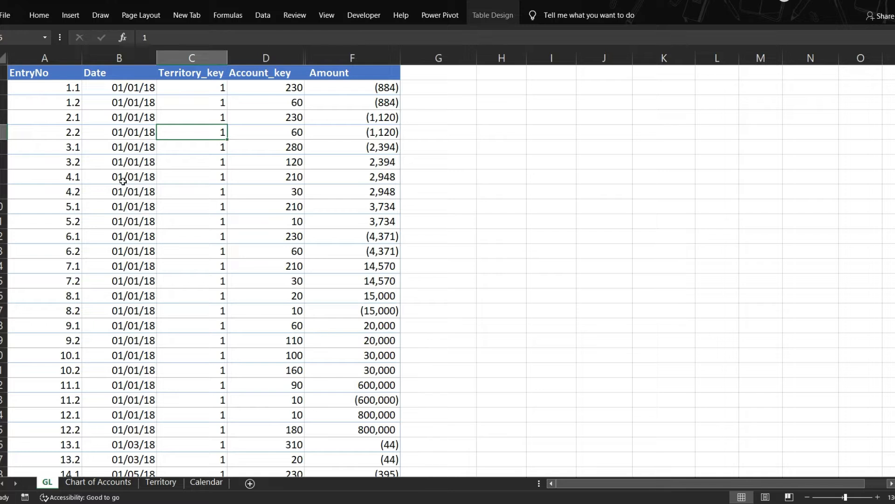
click(56, 92)
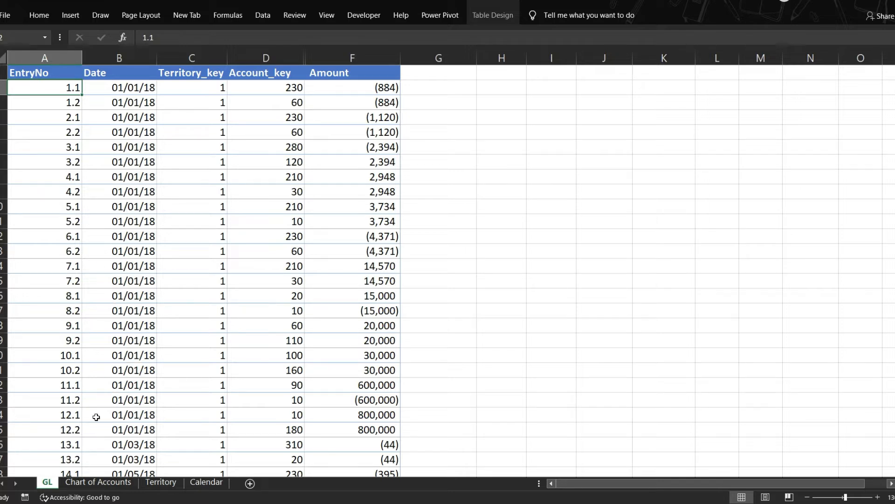
click(195, 104)
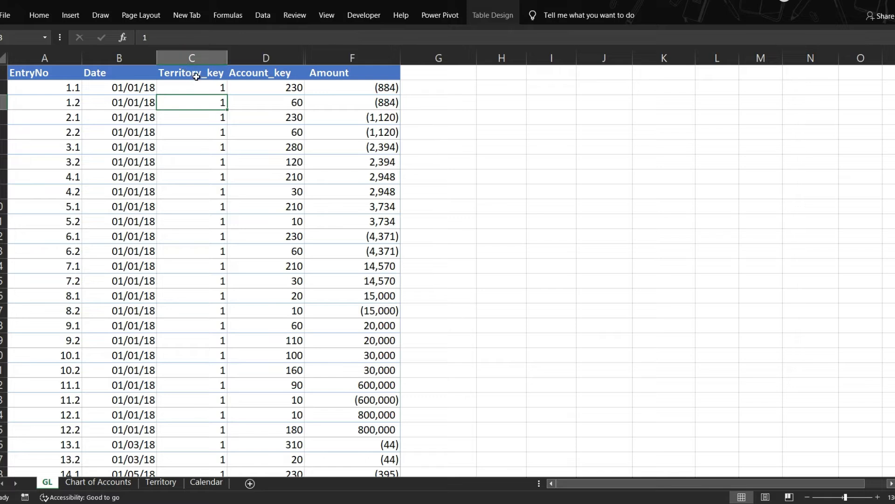
click(197, 78)
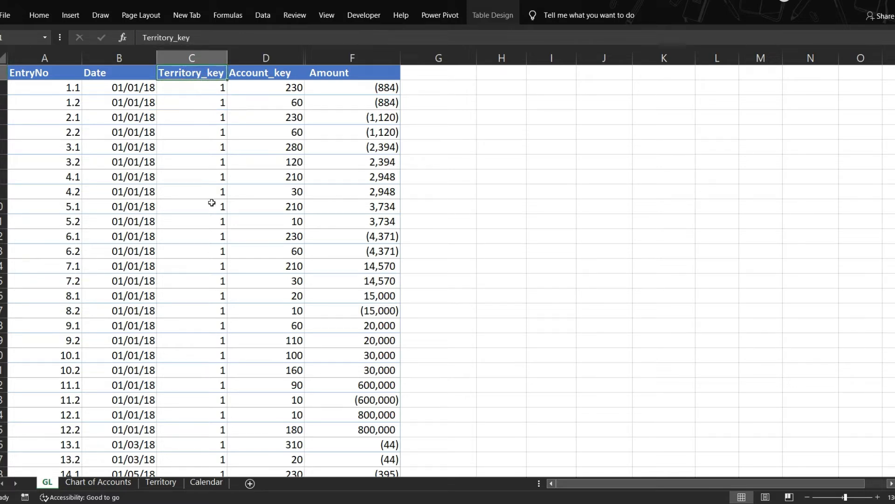
click(162, 485)
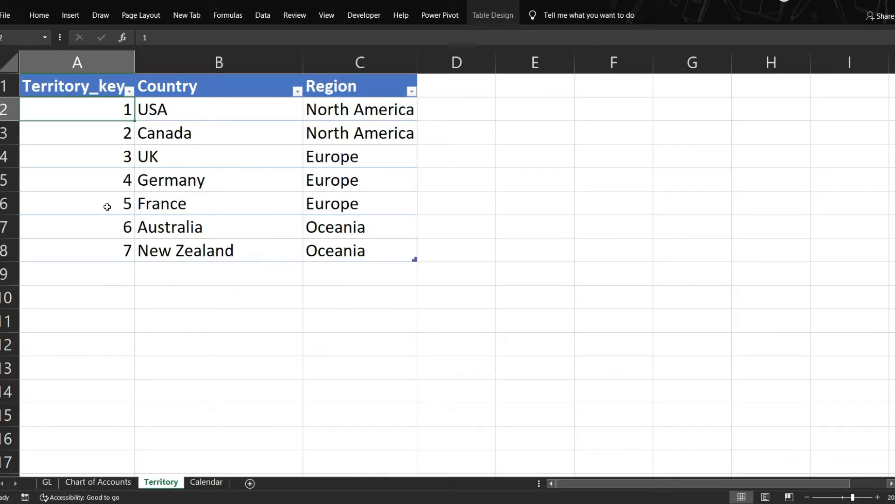
- Compare the Account_key column of the GL table with the matching key column in the Chart of Accounts
click(45, 482)
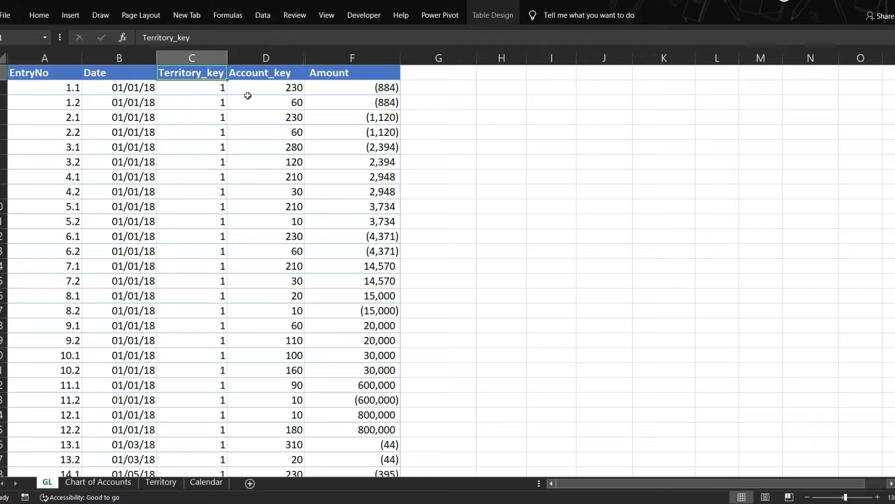
click(252, 92)
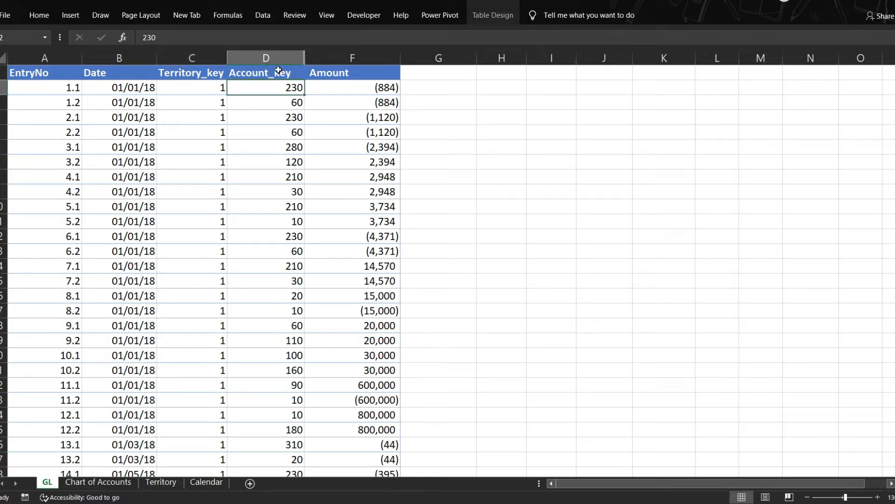
click(283, 112)
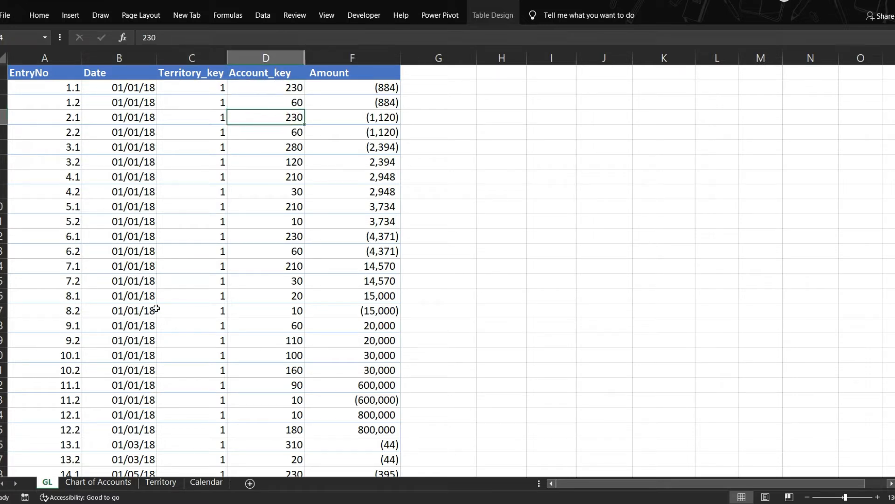
click(114, 482)
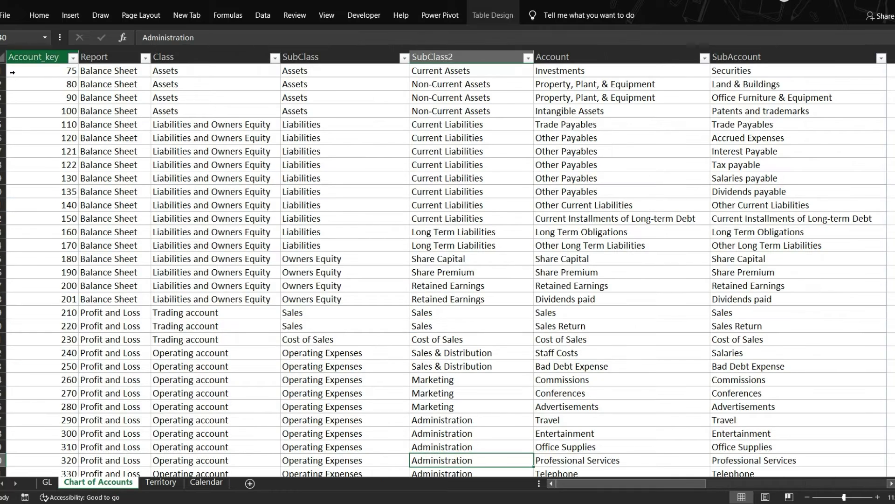
- Compare the Date column of the GL table with the Date column on the Calendar sheet
click(43, 488)
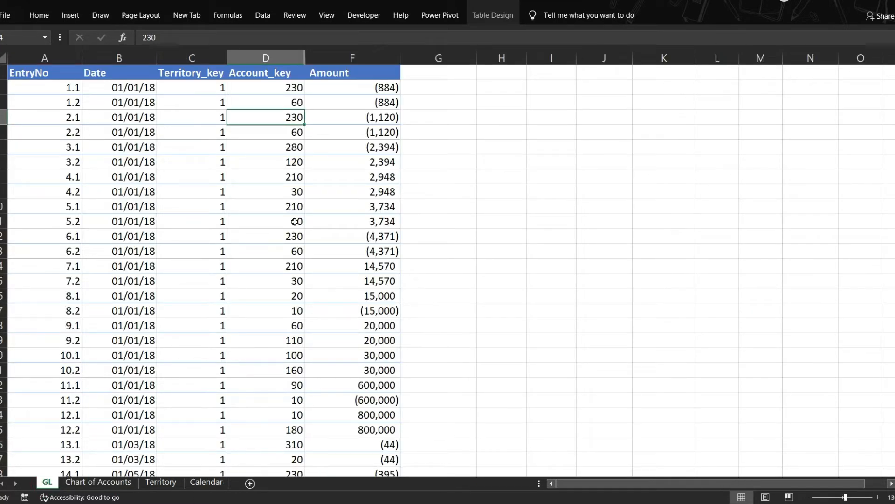
click(124, 112)
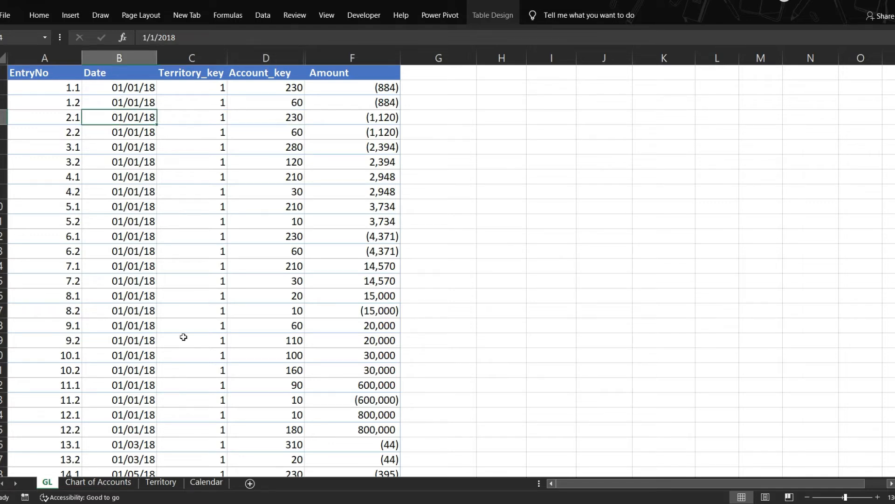
click(206, 483)
click(167, 155)
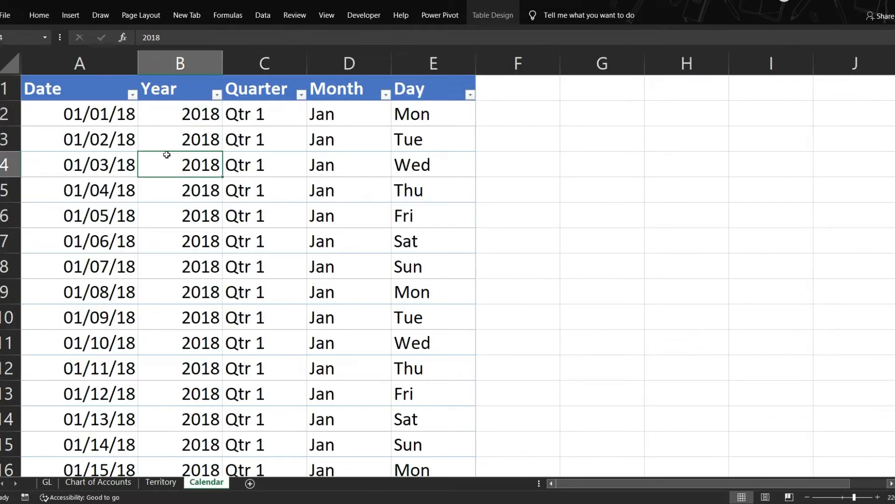
click(105, 120)
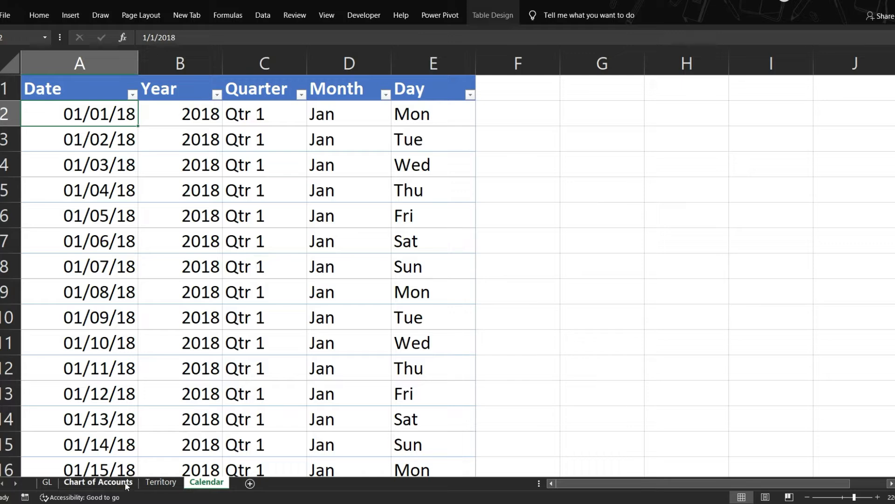
- Return to the GL sheet and import the Excel workbook "1. Data file for students" as a data source
click(47, 482)
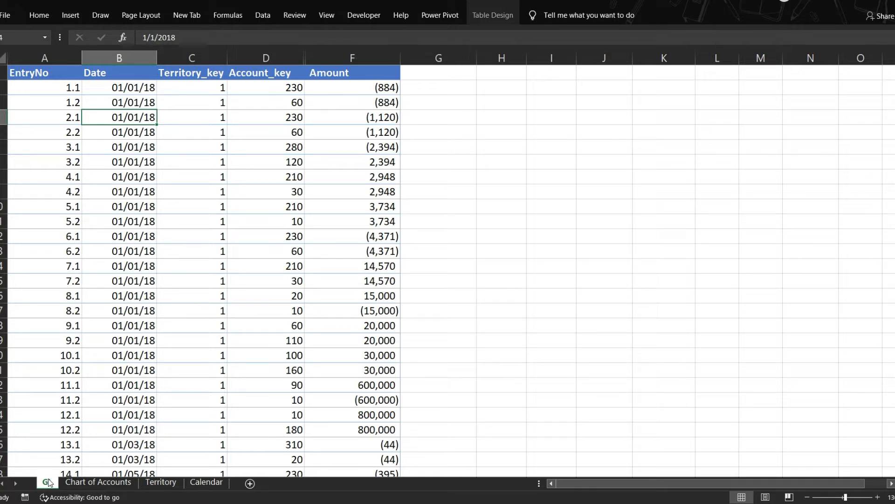
click(266, 19)
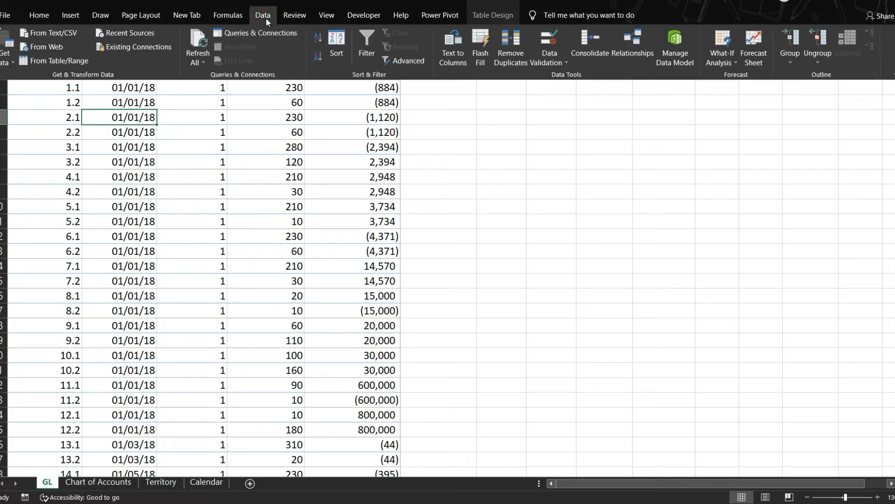
click(12, 63)
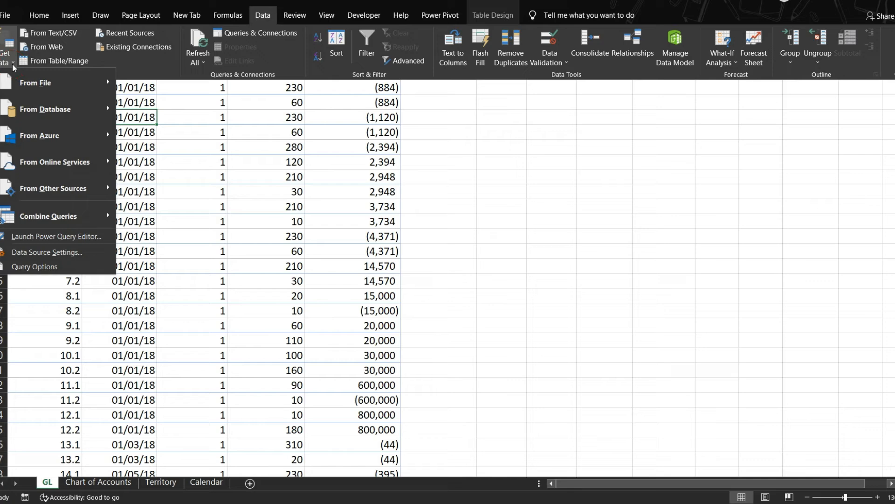
mouse_move(52, 82)
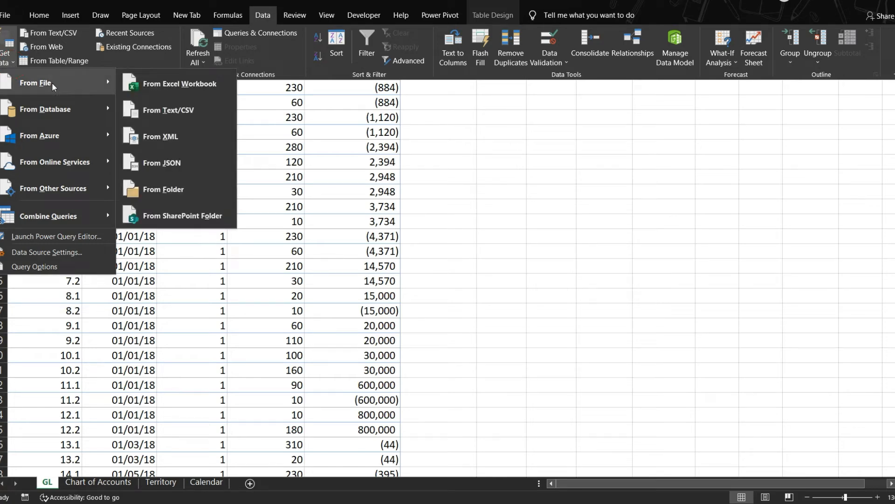
mouse_move(80, 105)
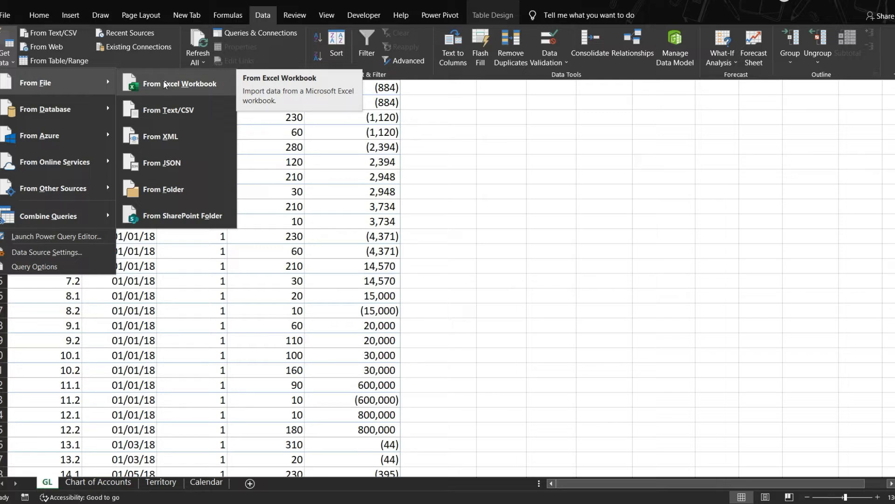
click(177, 81)
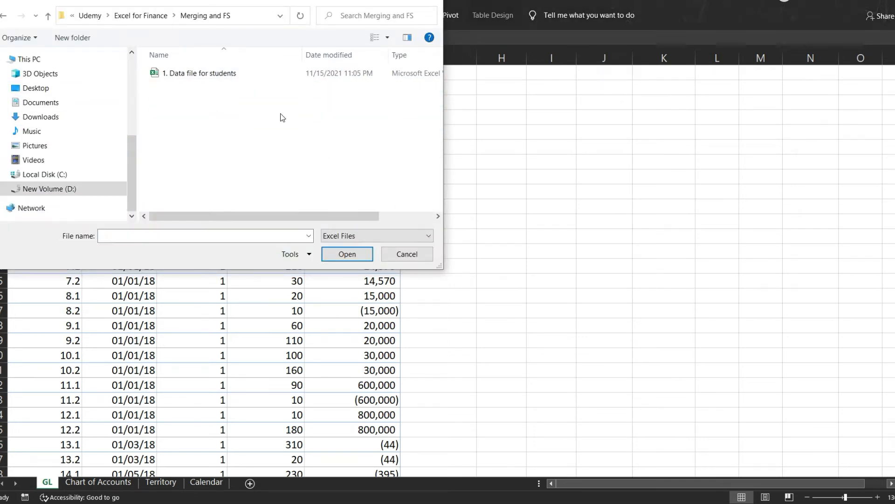
key(F9)
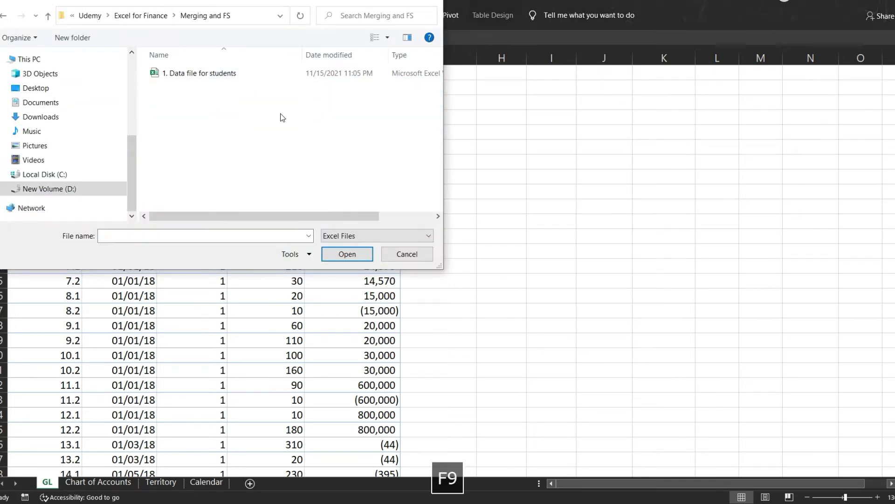
click(195, 73)
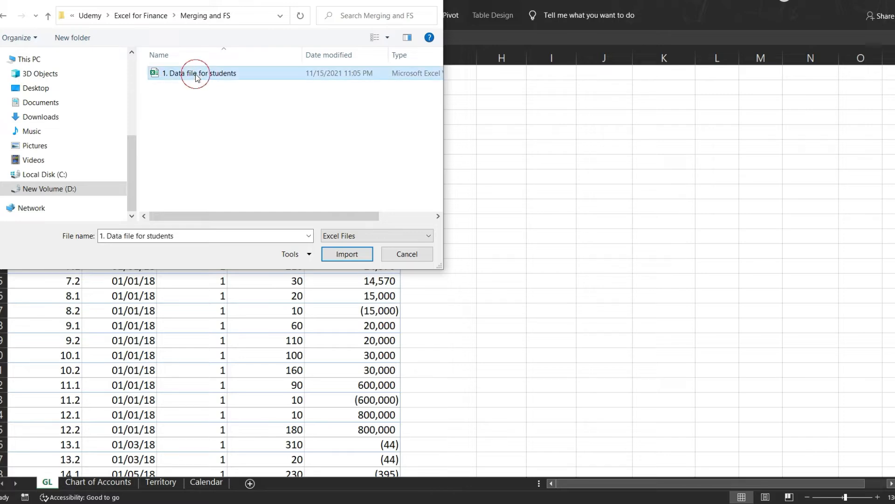
click(350, 255)
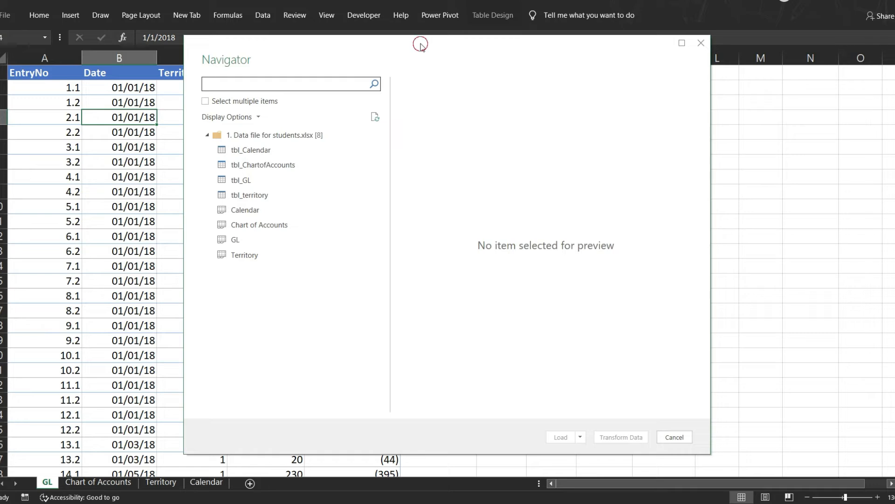
- Select tbl_Calendar, tbl_ChartofAccounts, tbl_GL and tbl_territory together and open them for transformation in Power Query Editor
drag(422, 45, 563, 63)
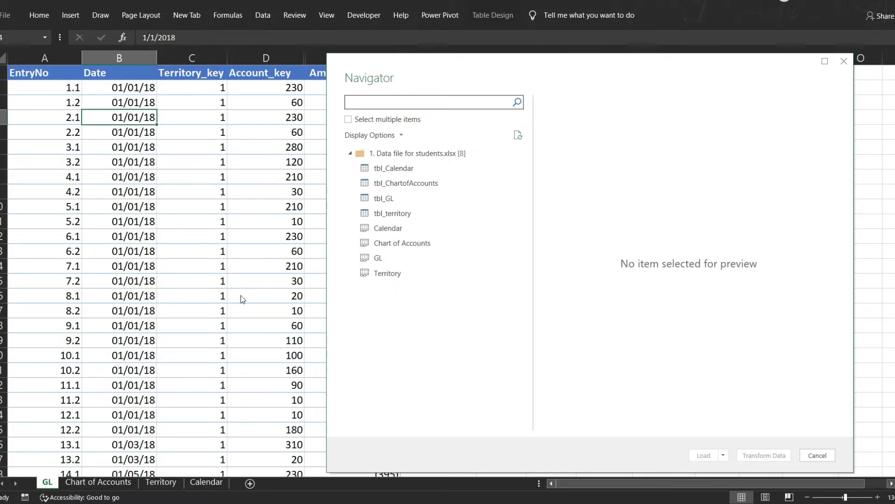
drag(487, 66, 403, 32)
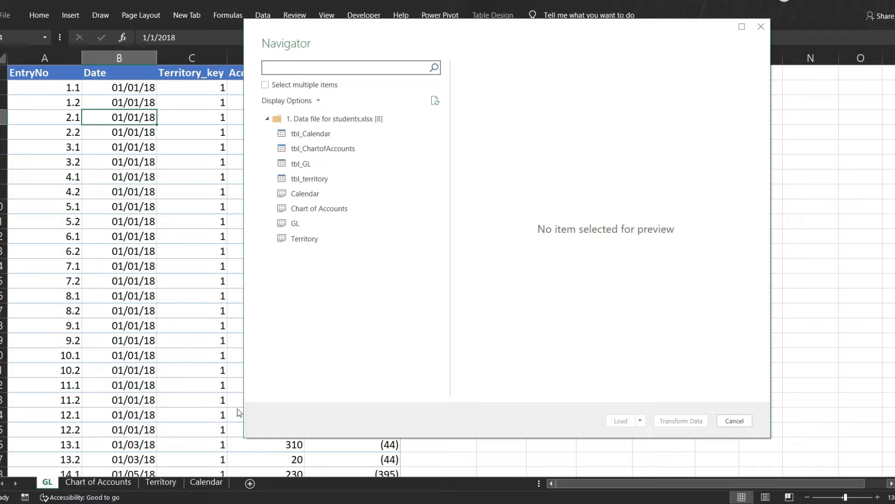
click(292, 135)
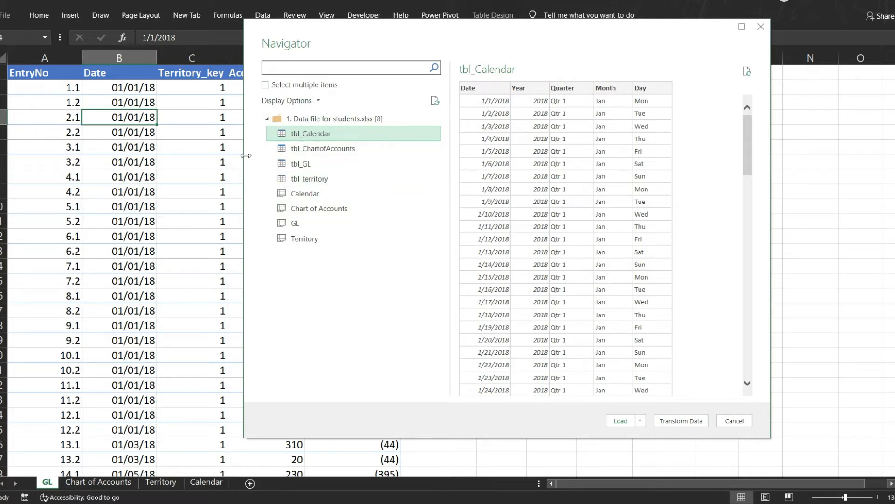
click(265, 85)
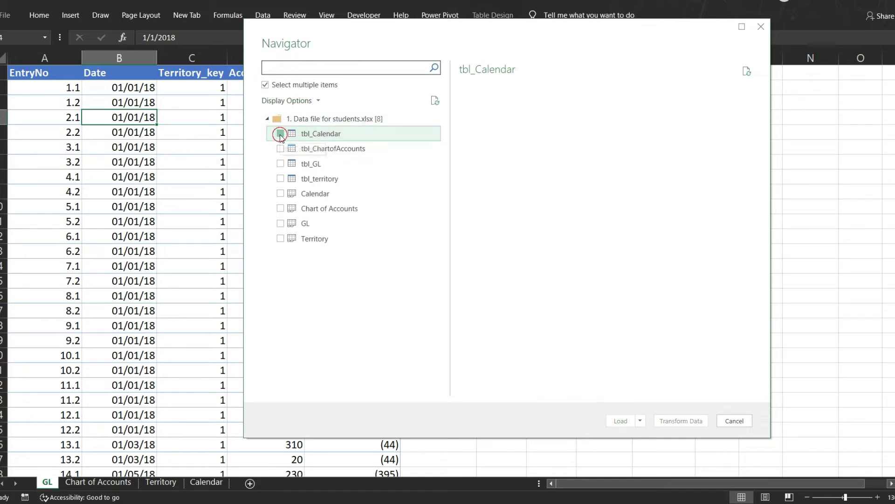
click(280, 149)
click(280, 163)
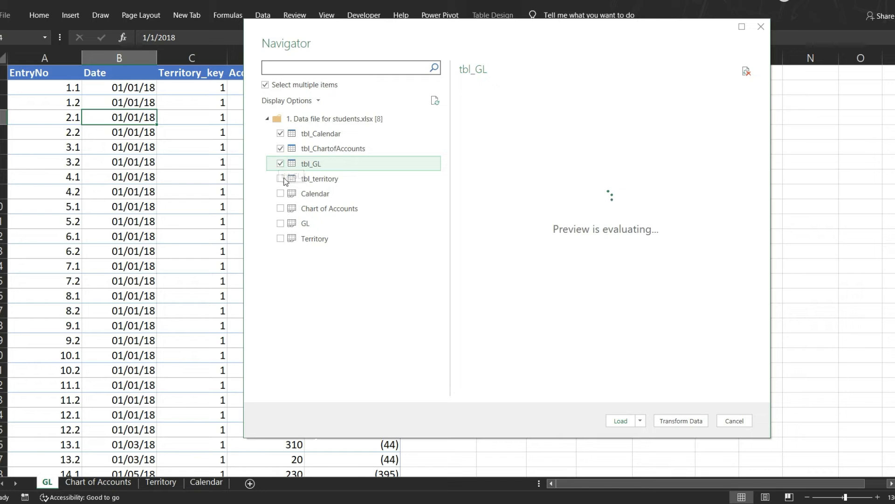
click(322, 181)
click(280, 180)
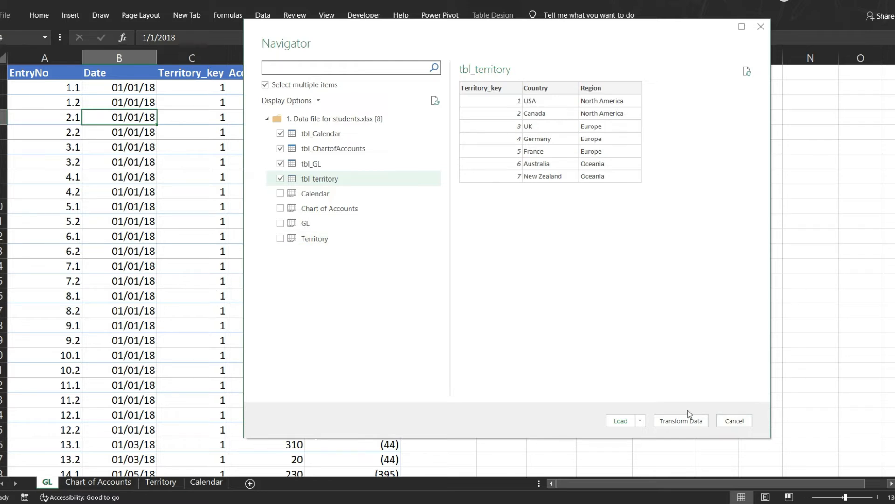
click(694, 422)
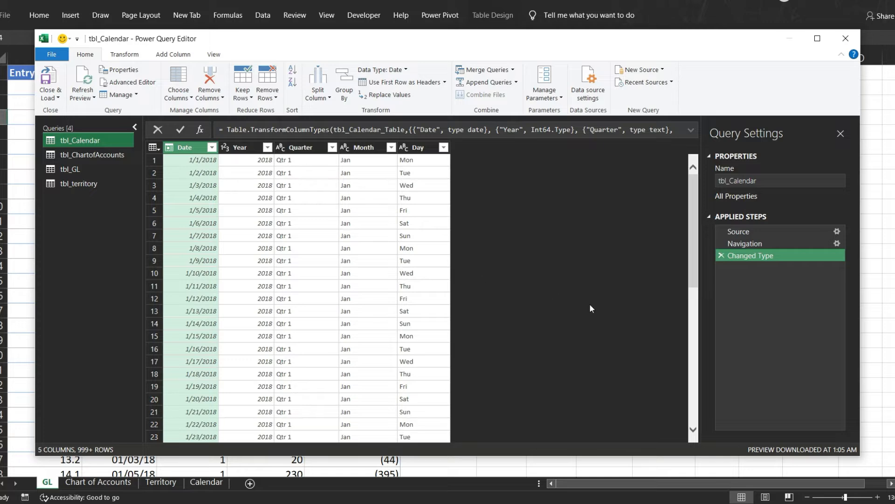
- Review the tbl_ChartofAccounts, tbl_GL, tbl_territory and tbl_Calendar queries one after another
click(79, 153)
click(80, 168)
click(80, 183)
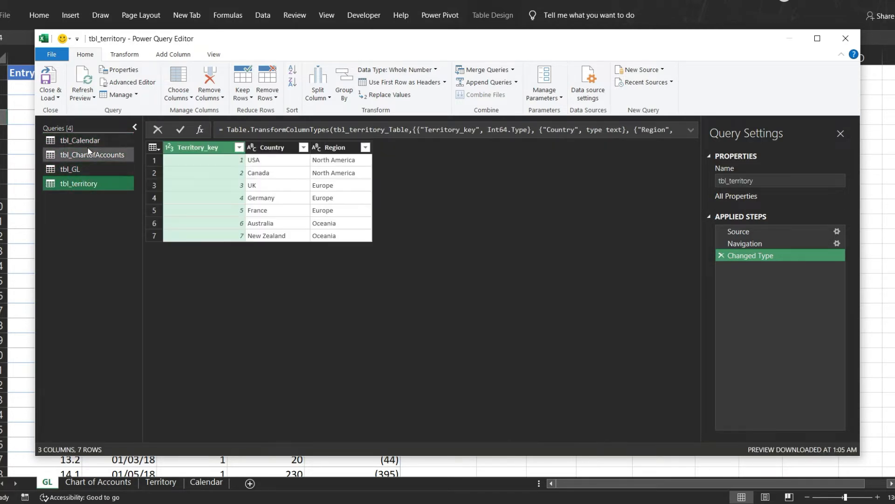
click(88, 140)
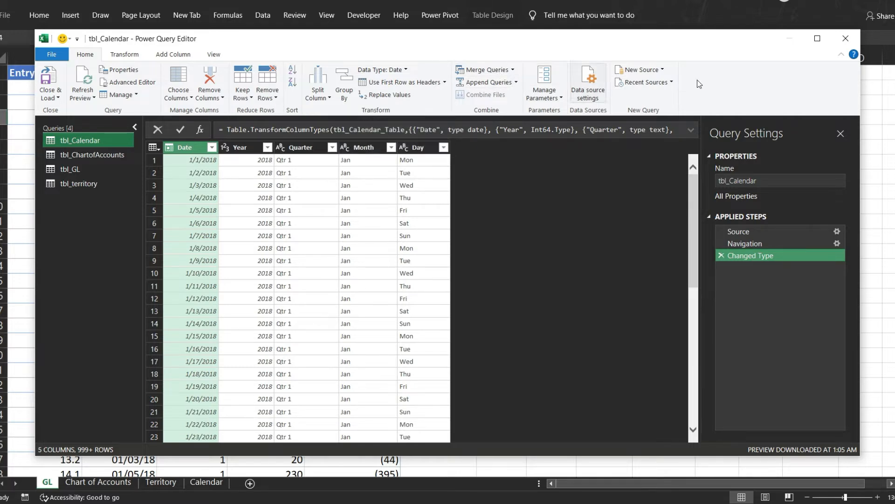
- Merge the tbl_GL query with tbl_territory on their Territory_key columns, using a Left Outer join
click(484, 72)
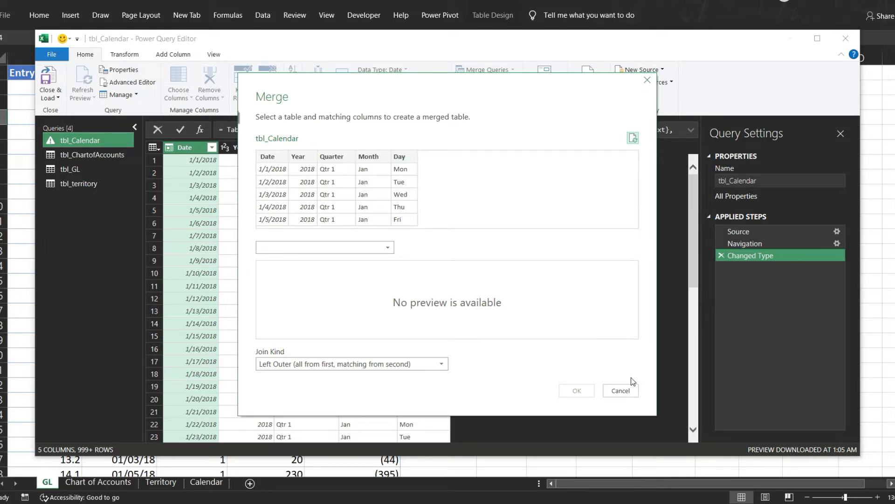
click(623, 392)
click(72, 169)
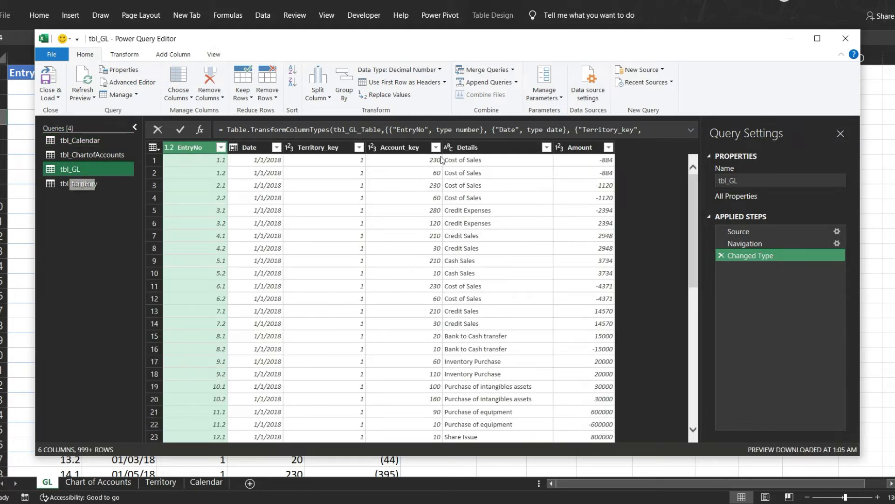
click(494, 71)
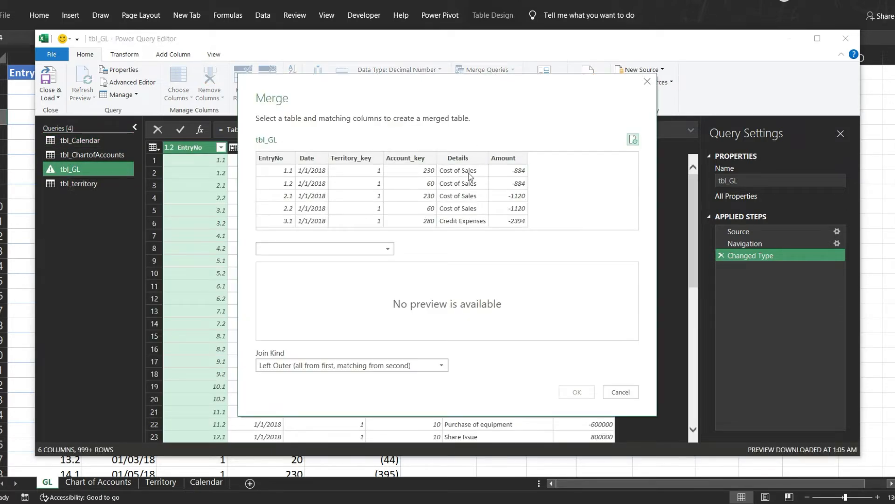
click(388, 249)
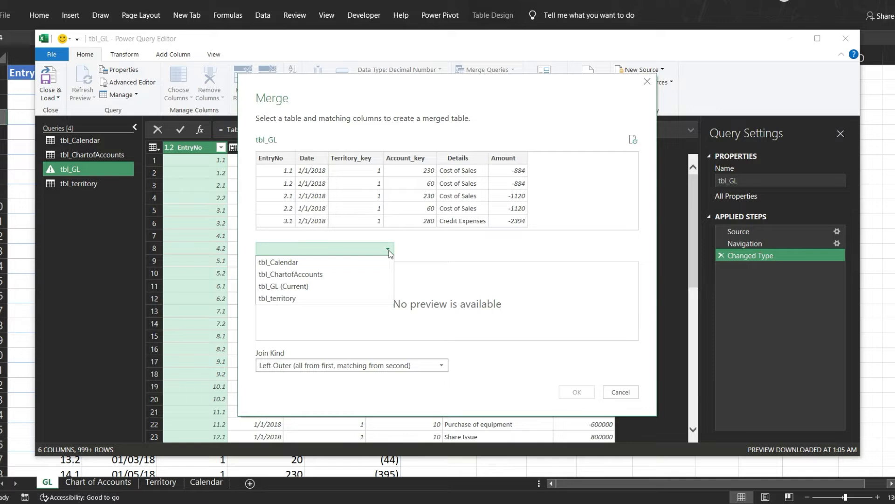
click(284, 299)
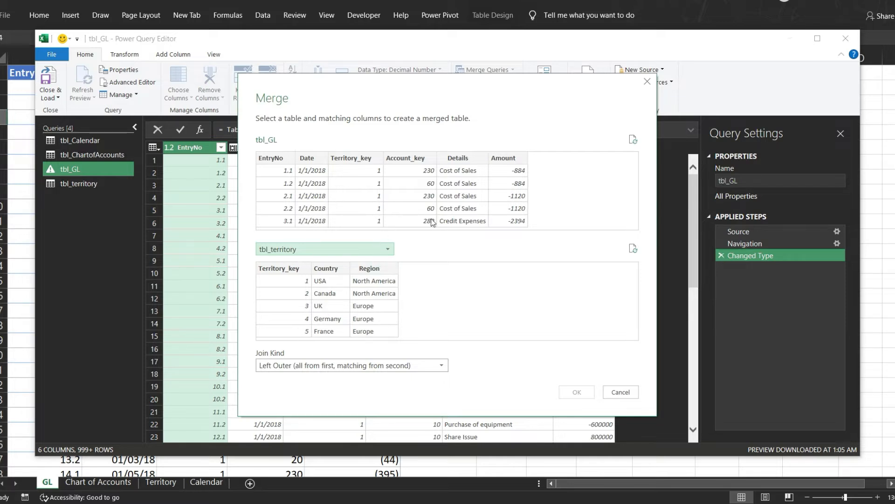
click(354, 159)
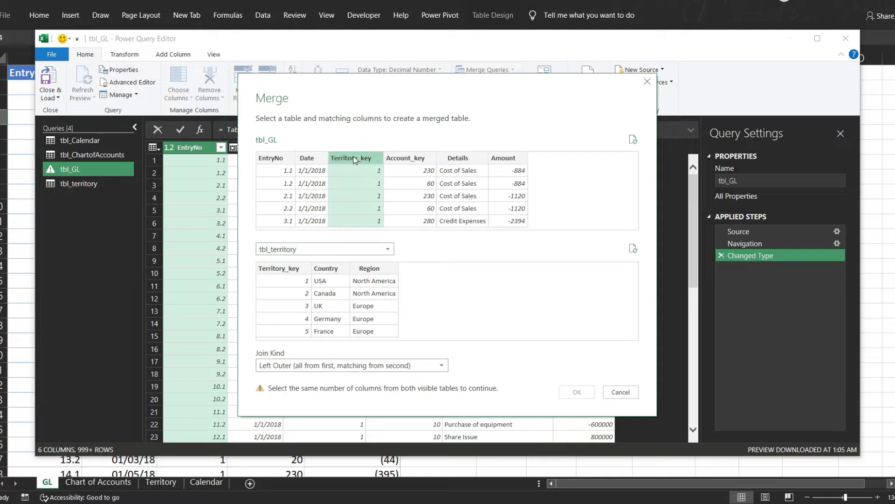
click(289, 268)
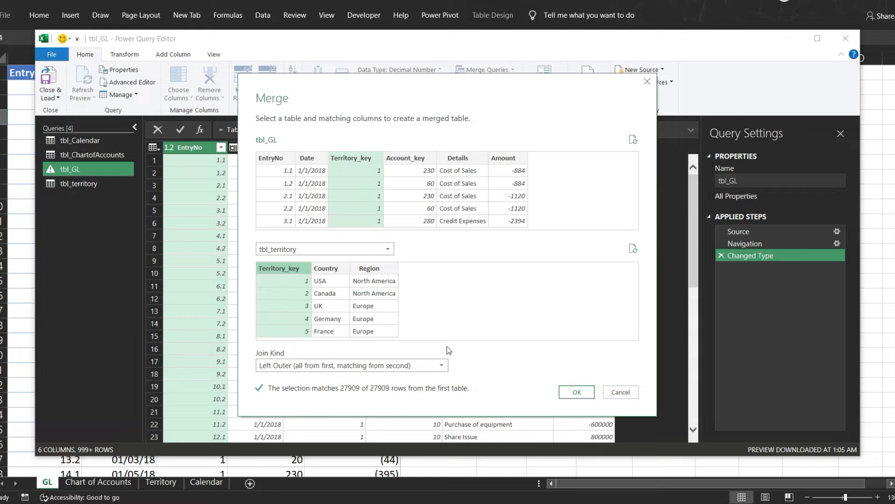
click(442, 365)
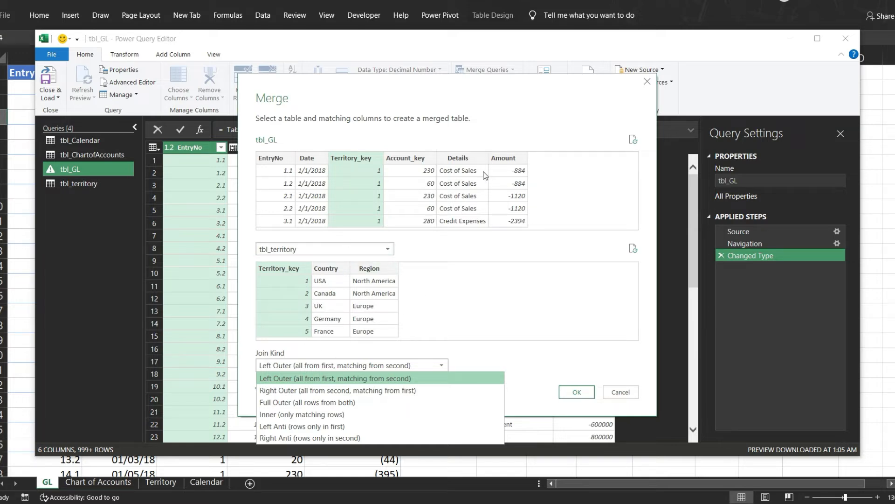
click(358, 378)
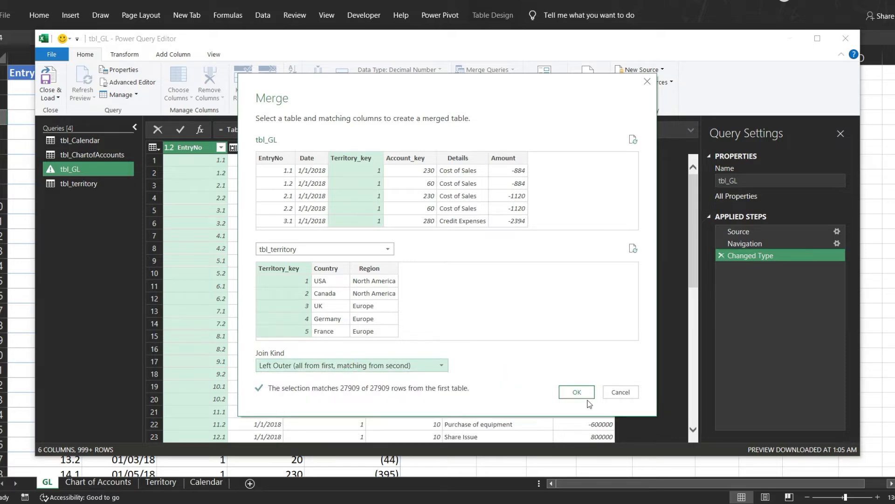
click(578, 394)
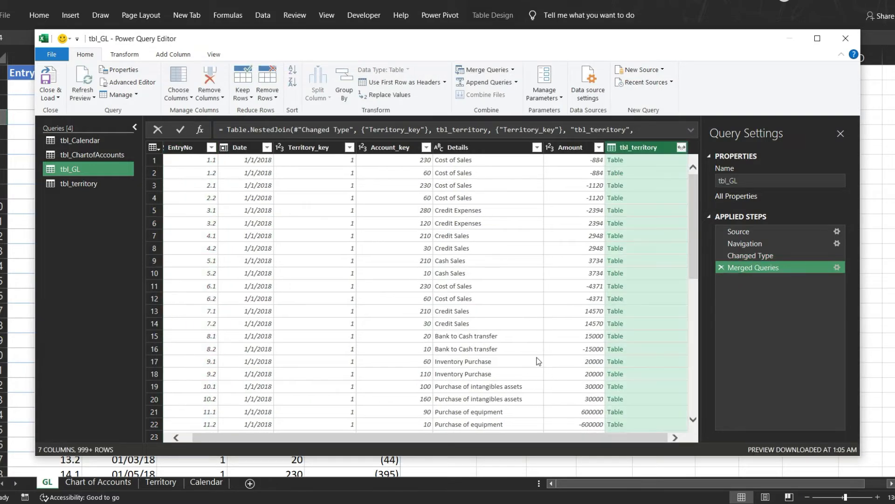
- Expand the merged tbl_territory column into Territory_key, Country and Region, keeping the original name as prefix, and review the expanded columns
click(681, 149)
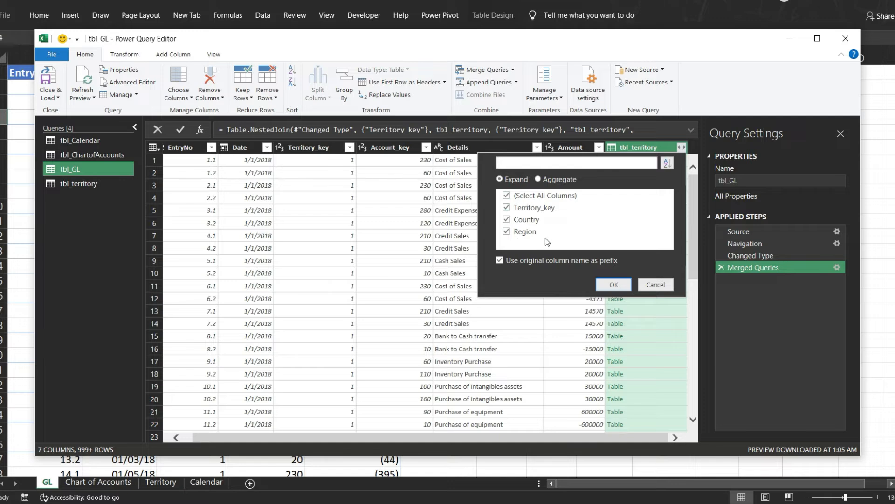
click(625, 284)
drag(536, 438, 667, 437)
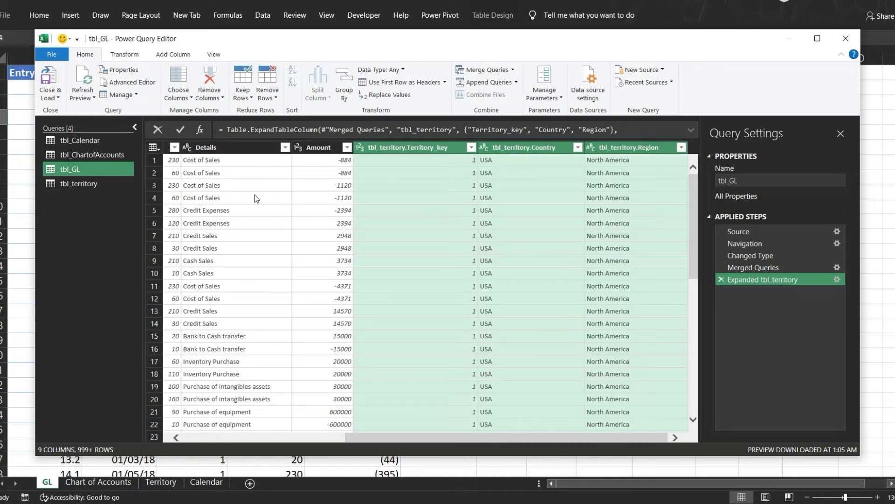
drag(416, 440, 255, 437)
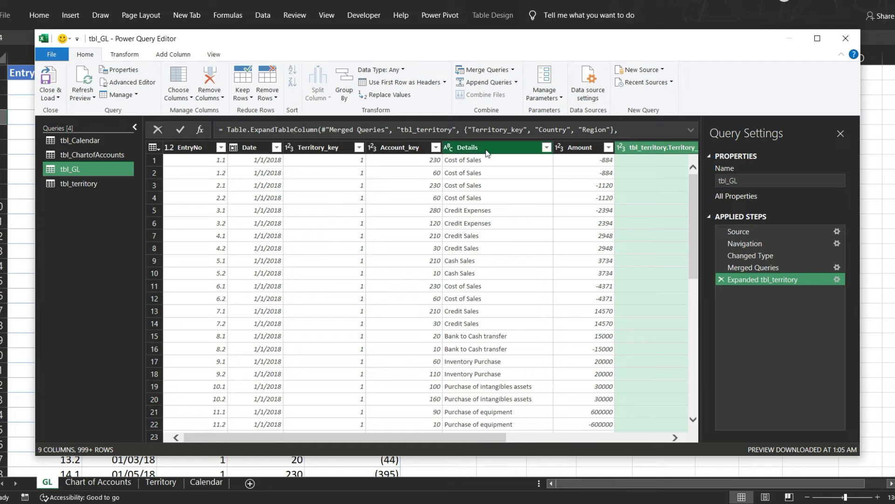
- Merge the tbl_GL query with tbl_ChartofAccounts on their Account_key columns, using a Left Outer join
drag(463, 437, 656, 439)
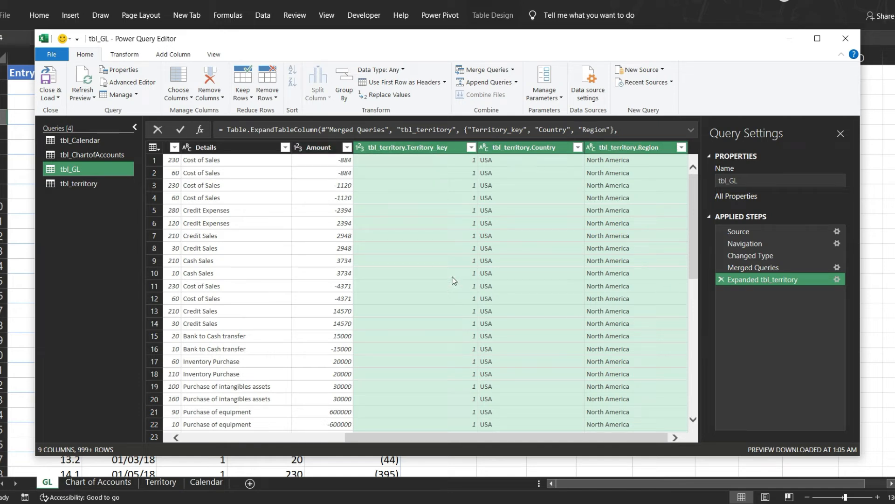
drag(521, 441, 425, 431)
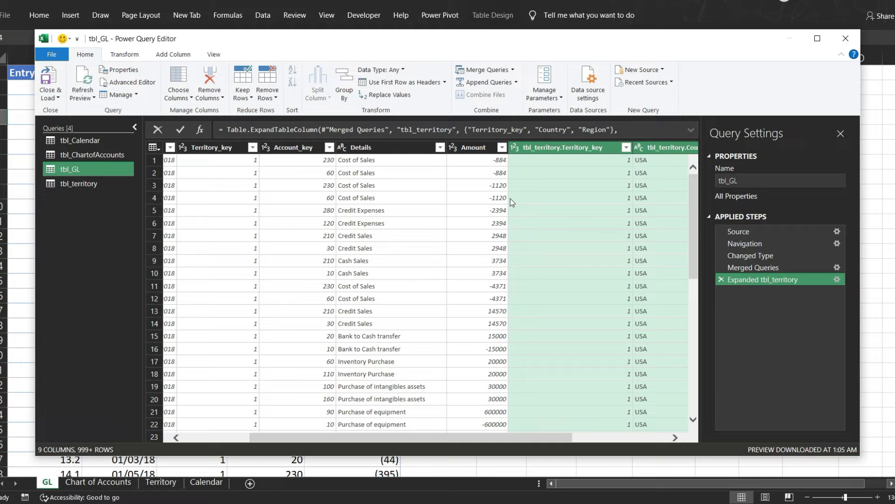
click(485, 70)
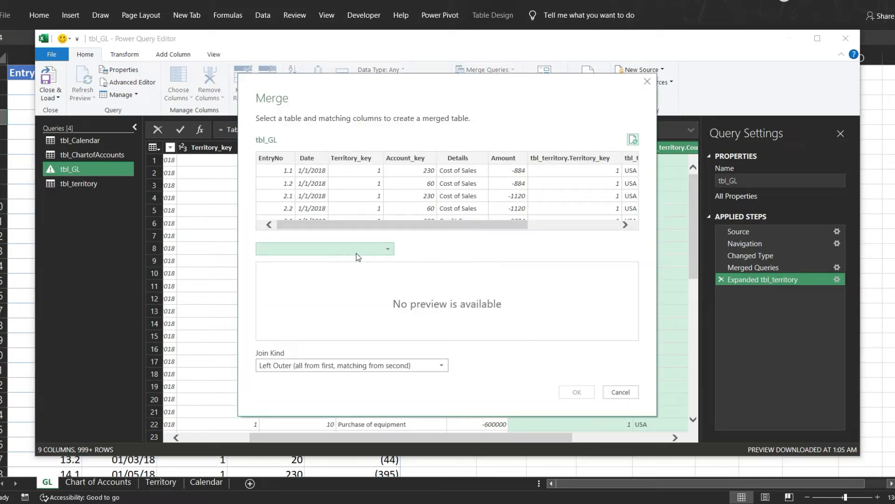
click(367, 251)
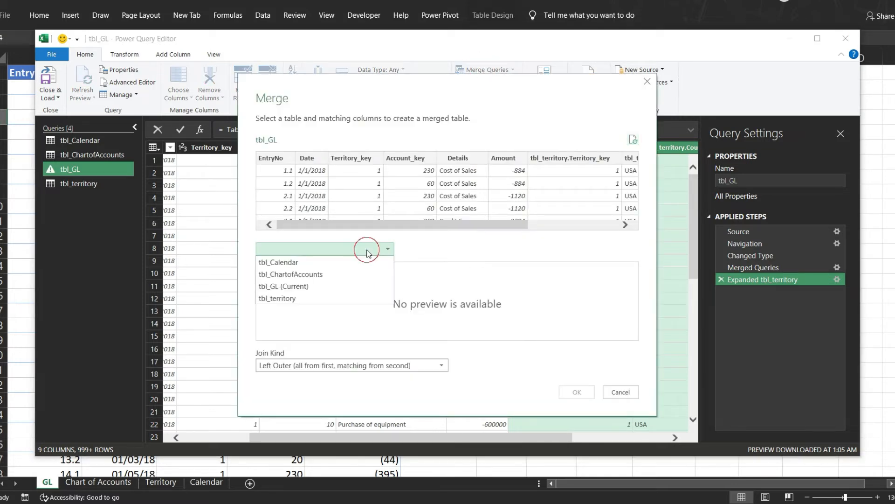
click(297, 274)
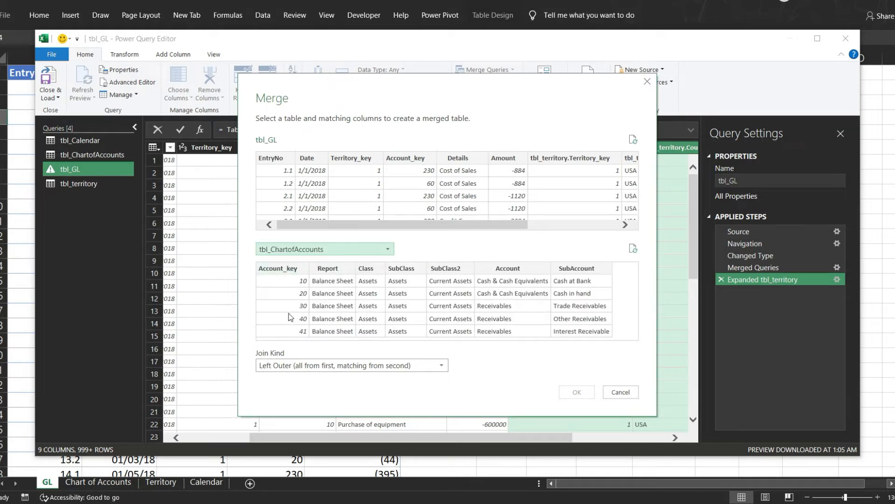
click(405, 159)
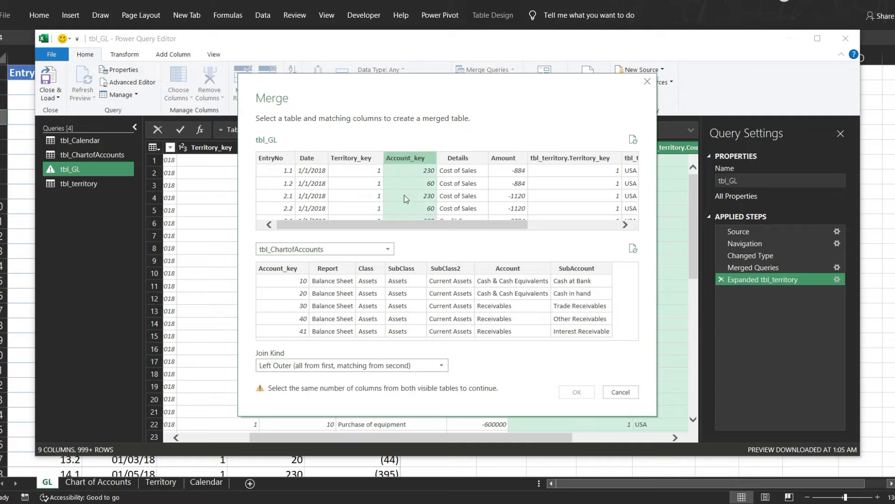
click(288, 271)
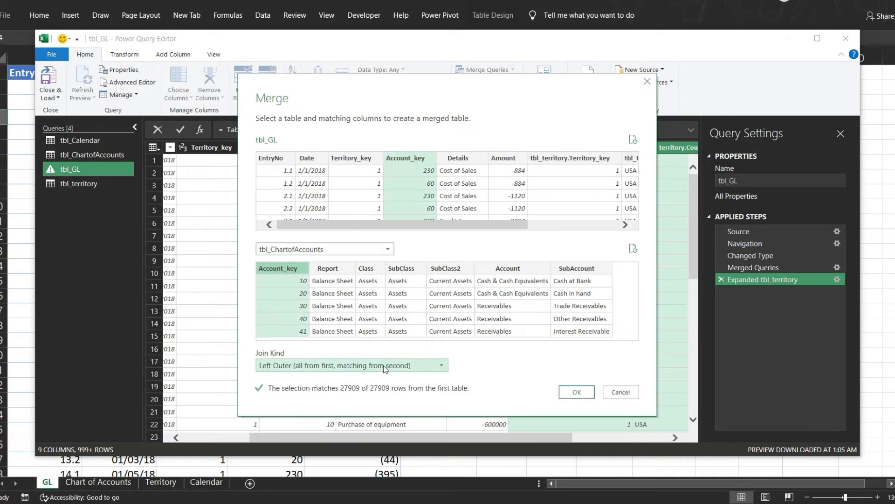
click(578, 392)
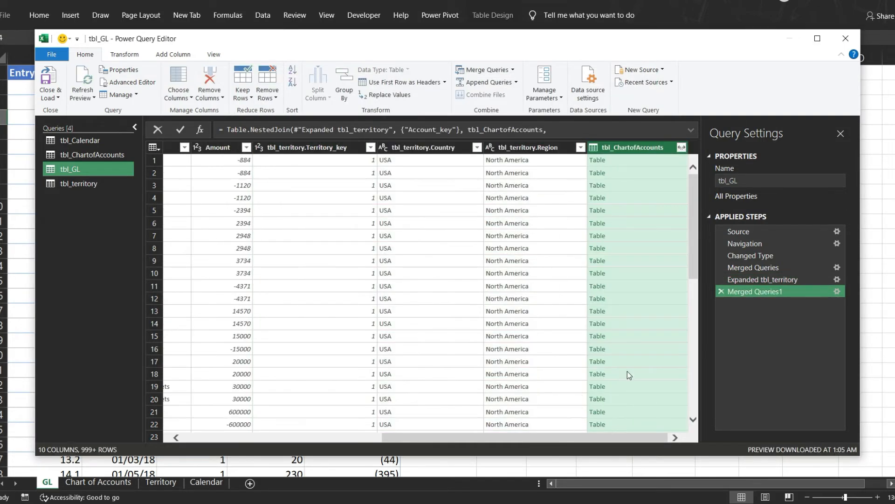
- Expand the merged tbl_ChartofAccounts column into all its columns, keeping the original name as prefix, and review the expanded columns
click(681, 148)
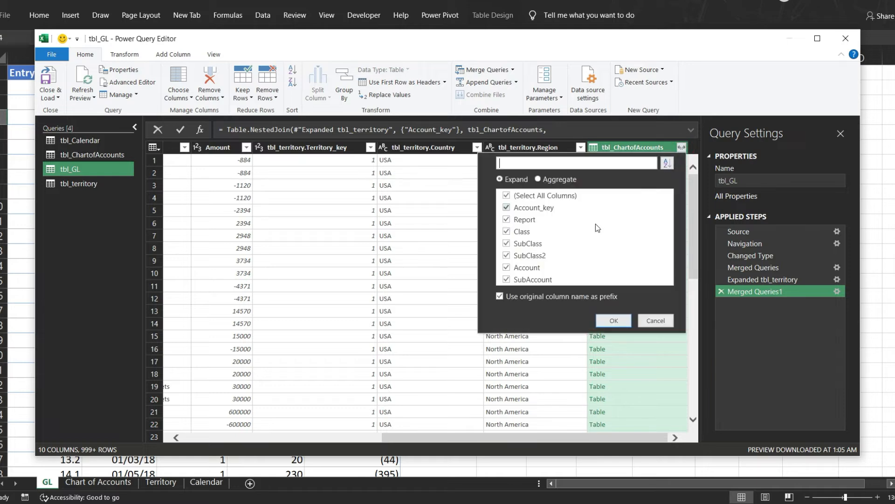
click(613, 321)
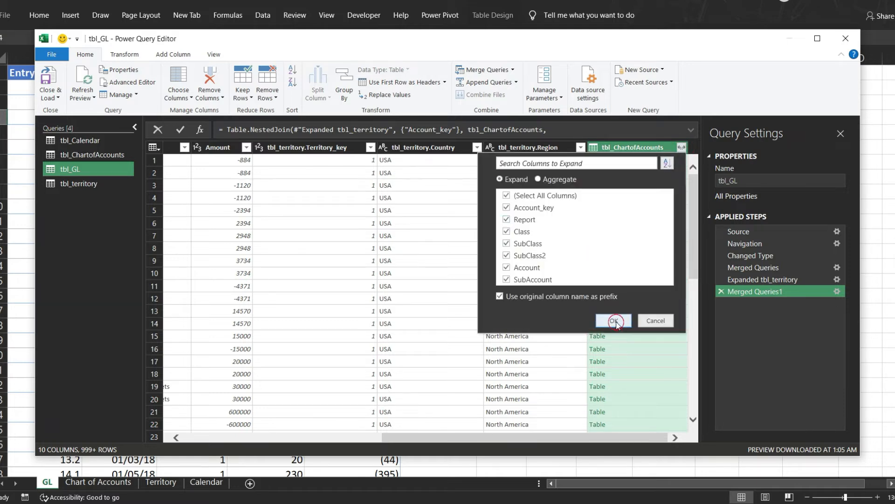
drag(444, 437, 629, 430)
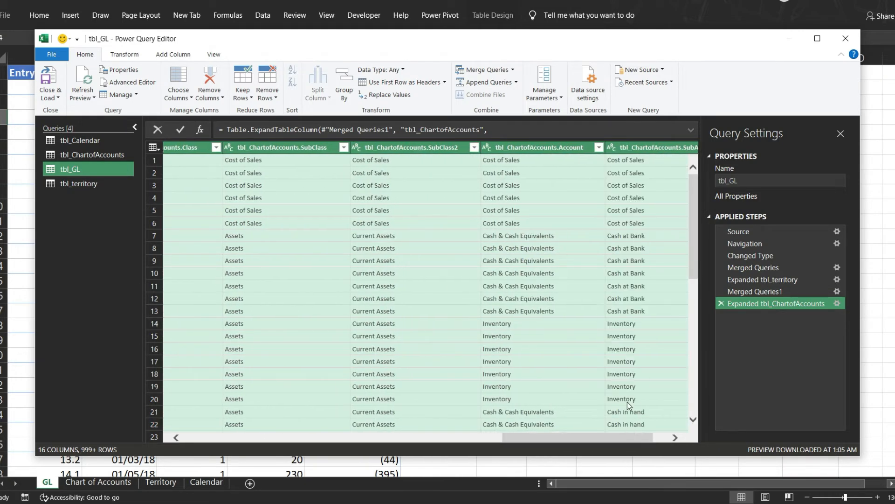
drag(521, 438, 94, 233)
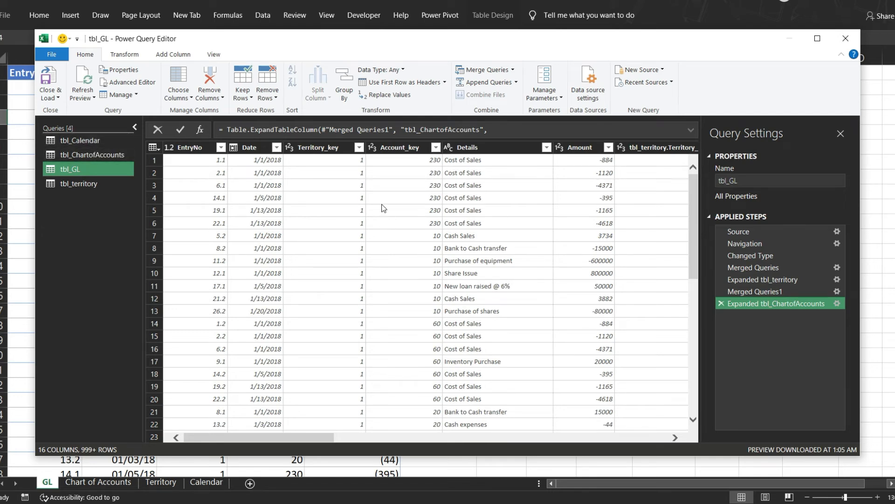
- Merge the tbl_GL query with tbl_Calendar on their Date columns, using a Left Outer join
click(486, 75)
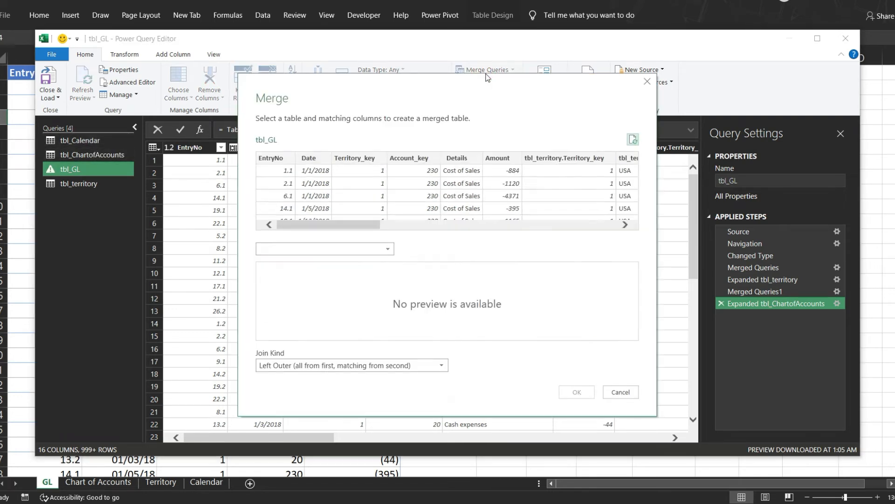
click(340, 248)
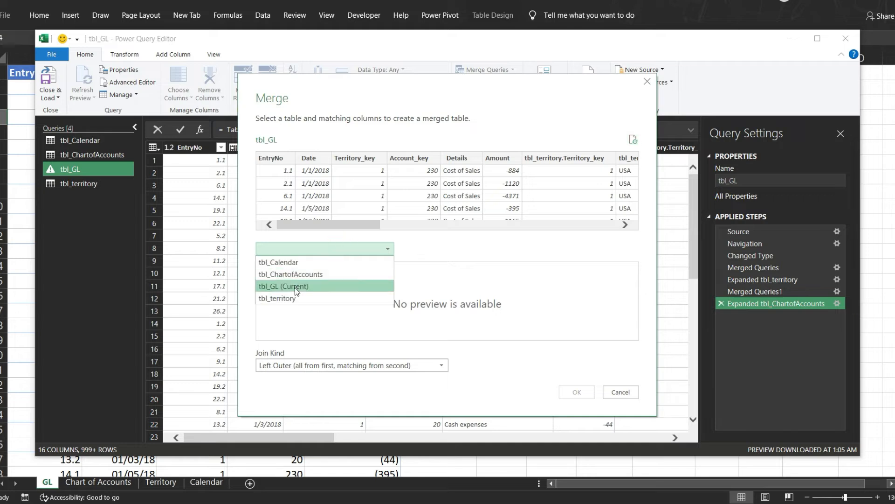
click(285, 261)
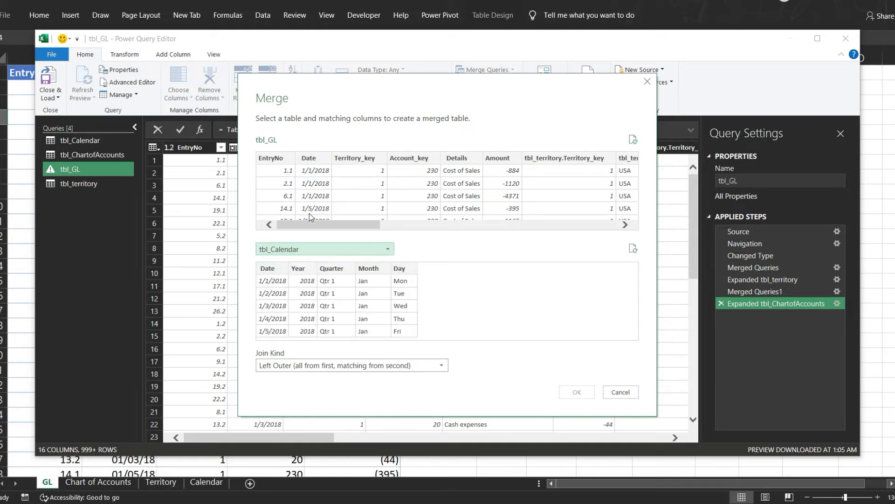
click(309, 159)
click(276, 268)
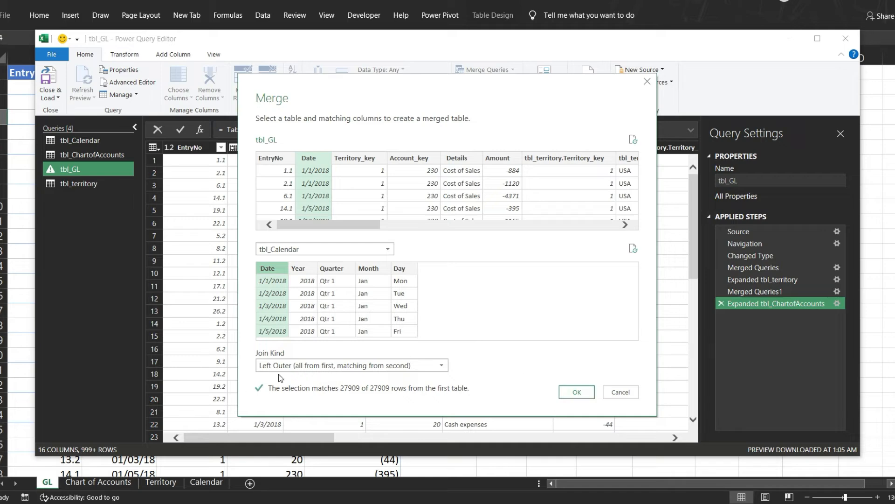
click(576, 394)
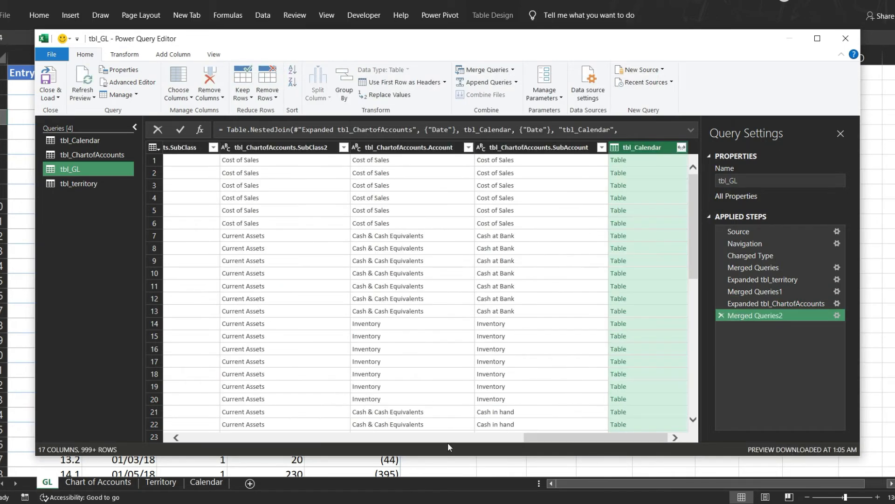
- Expand the merged tbl_Calendar column into Date, Year, Quarter, Month and Day, keeping the original name as prefix, and review the combined table
click(683, 148)
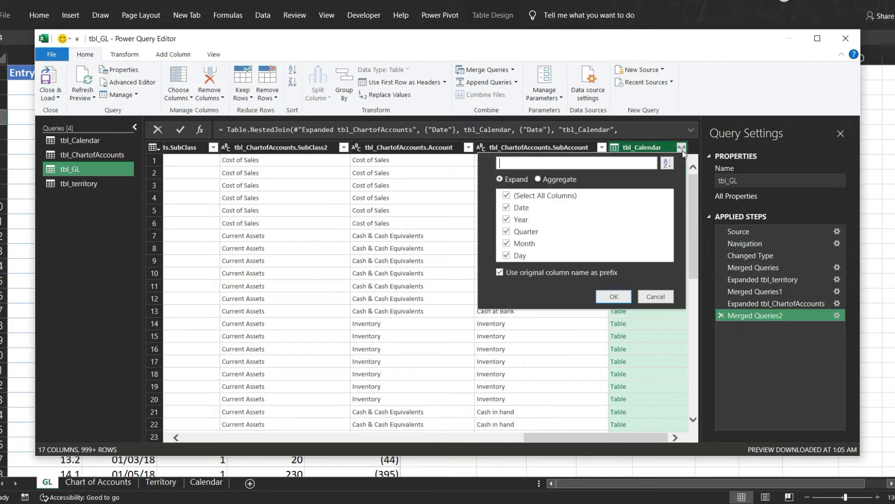
click(613, 298)
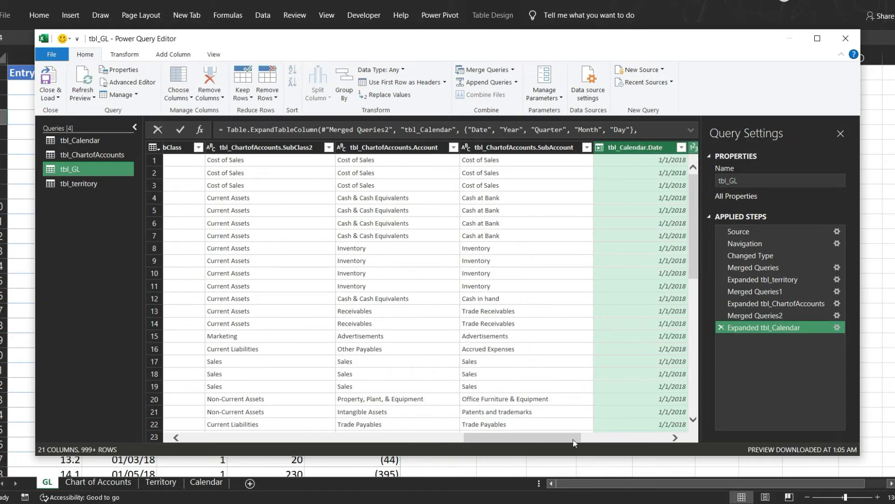
drag(571, 439, 277, 439)
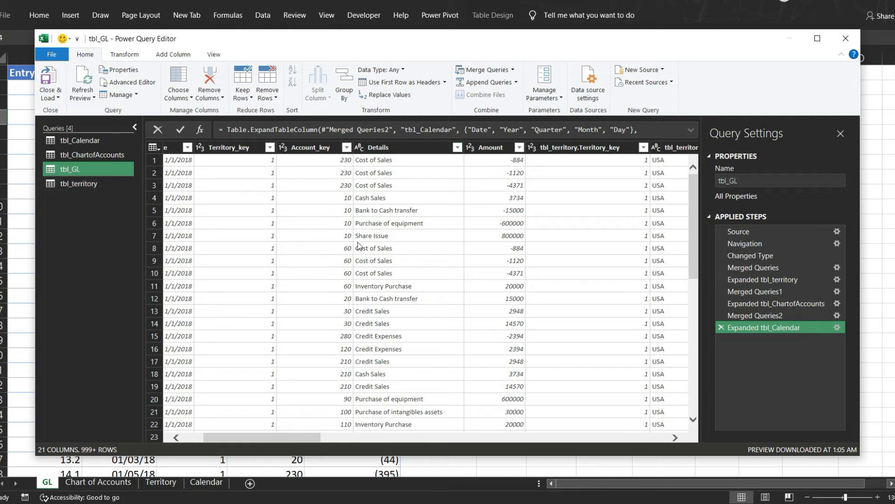
click(492, 161)
key(F9)
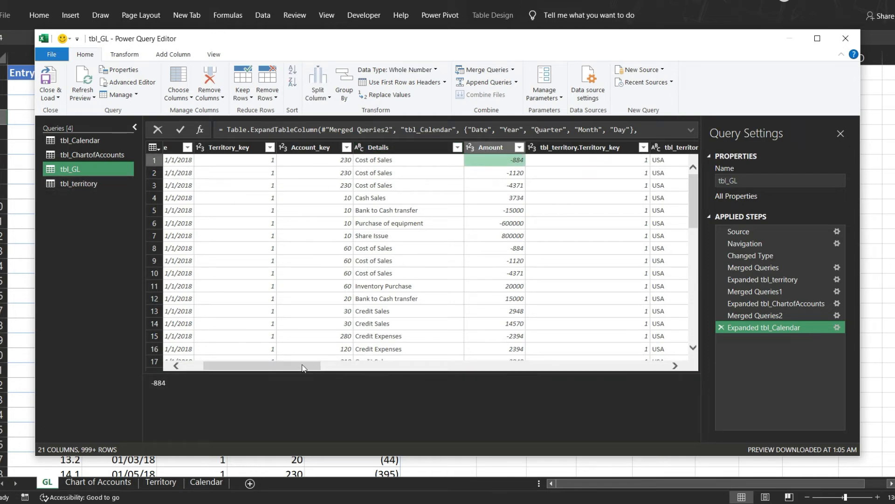
drag(293, 366, 264, 366)
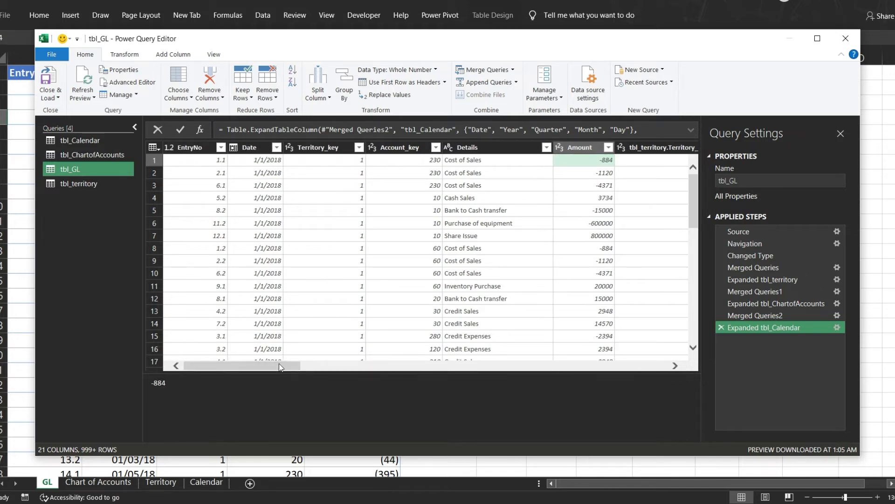
drag(292, 367, 609, 363)
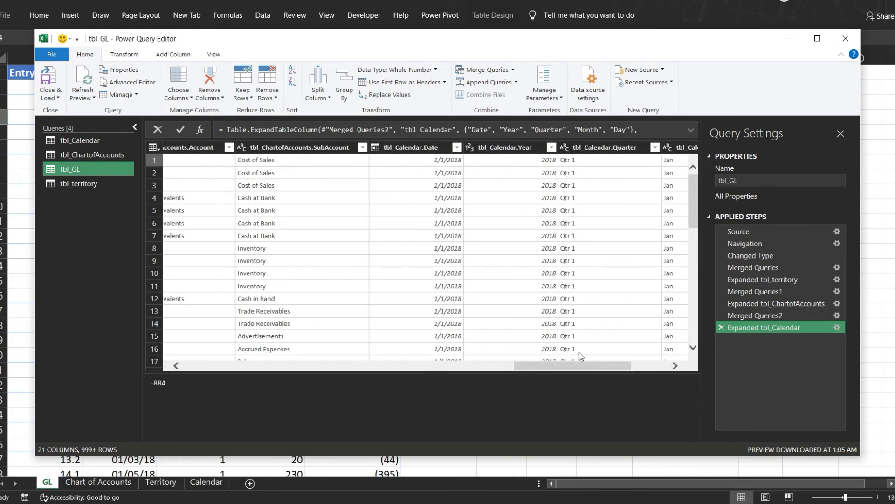
drag(557, 369, 210, 366)
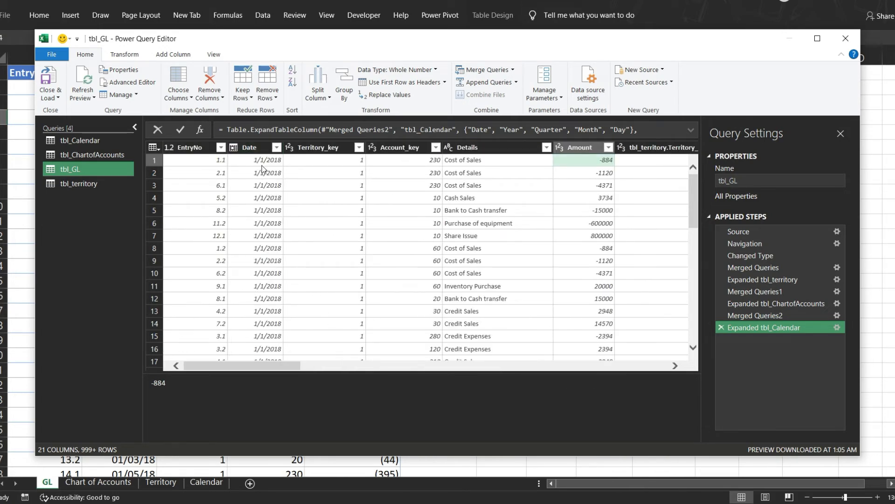
- Remove the original Date, Territory_key and Account_key columns from the tbl_GL query
click(265, 150)
right_click(265, 150)
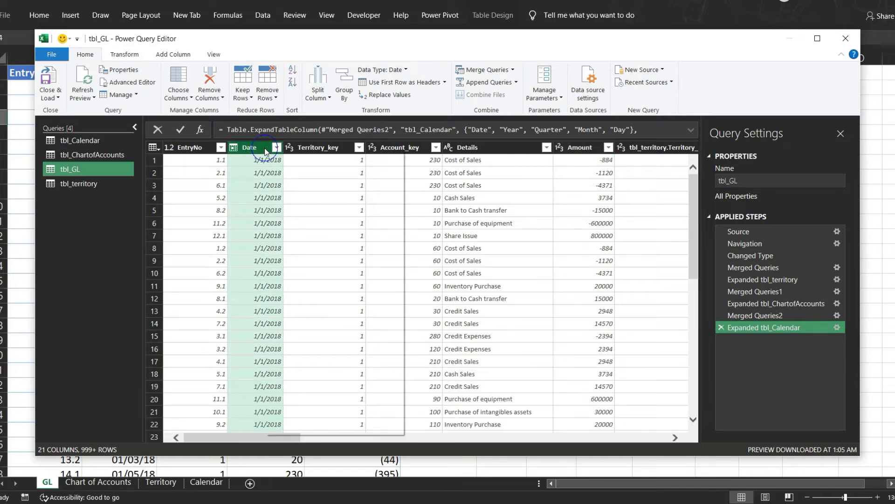
click(297, 171)
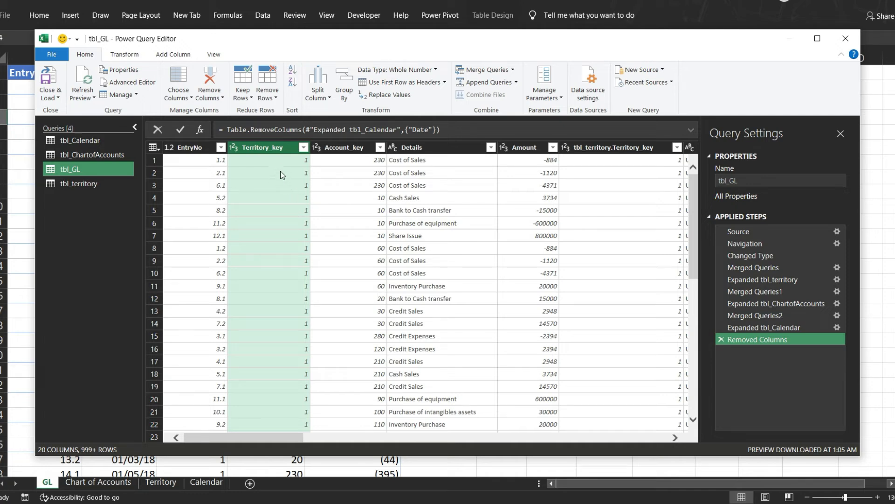
right_click(271, 147)
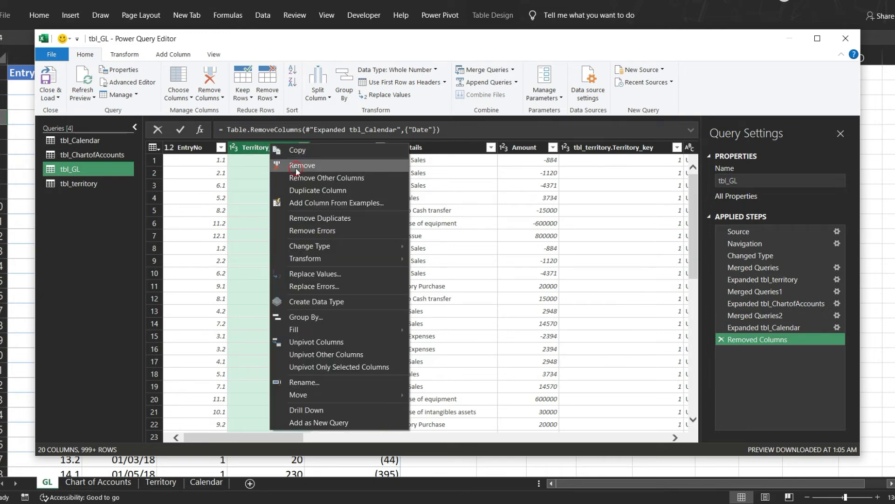
click(296, 166)
right_click(278, 147)
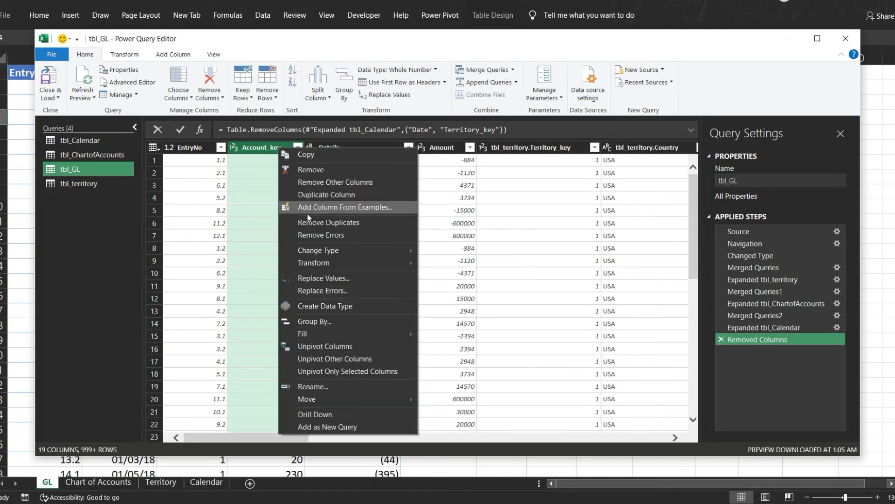
click(311, 169)
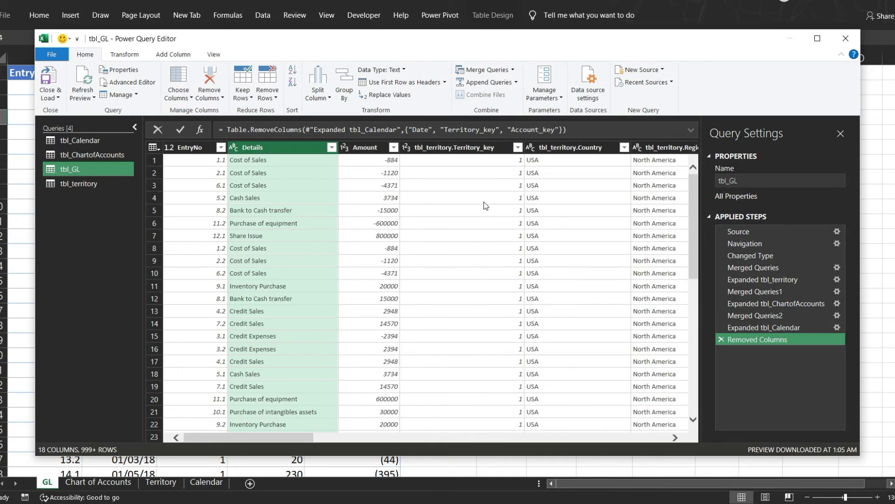
- Remove the expanded tbl_territory.Territory_key and tbl_ChartofAccounts.Account_key columns from tbl_GL and look over the remaining columns
click(481, 148)
right_click(481, 149)
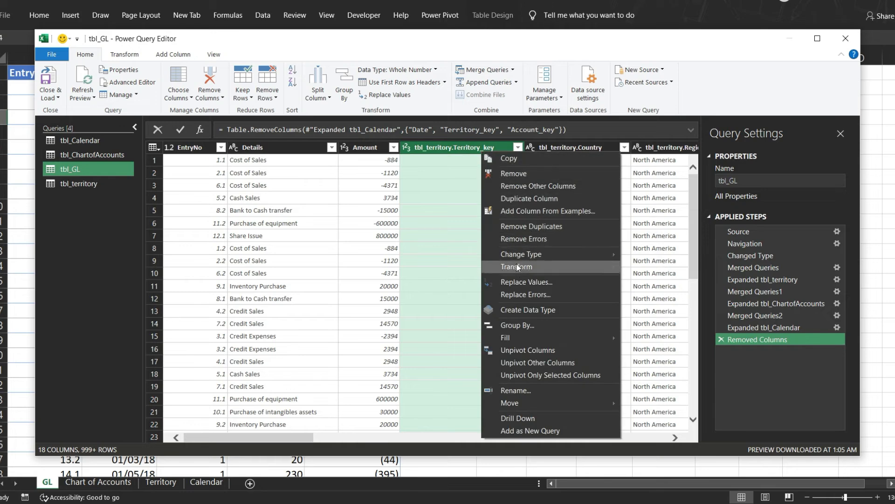
click(509, 173)
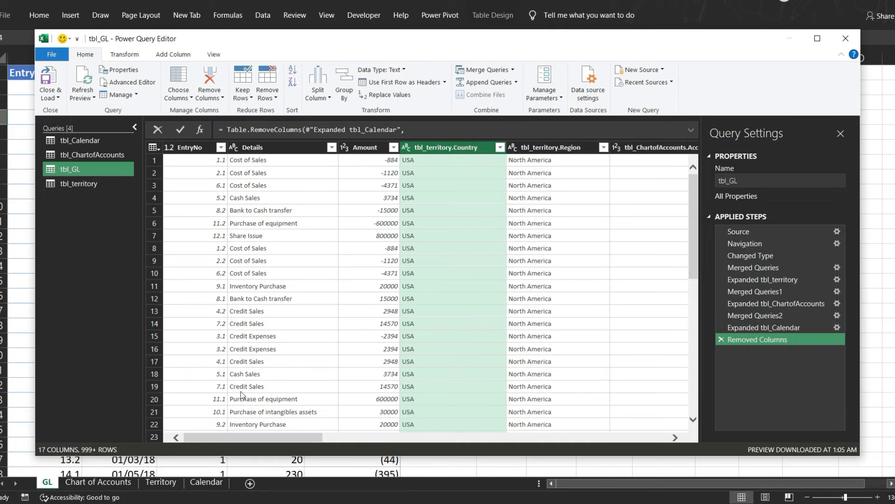
drag(260, 442, 333, 439)
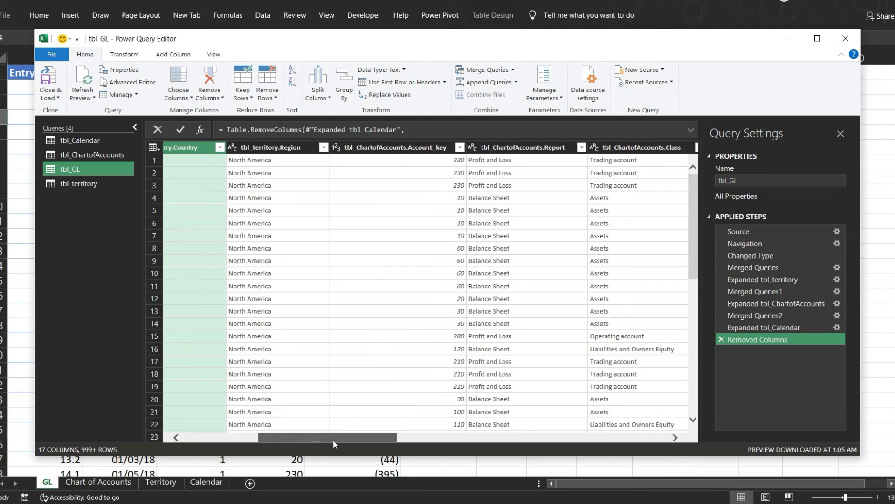
right_click(389, 148)
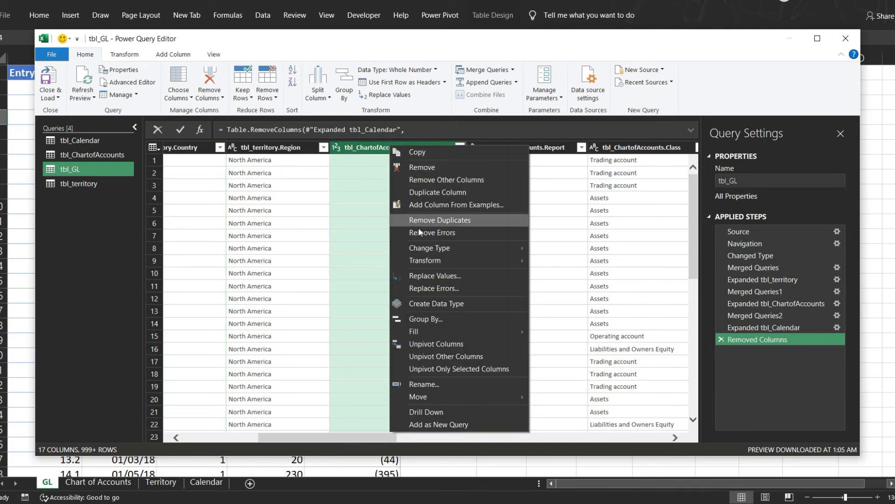
click(433, 167)
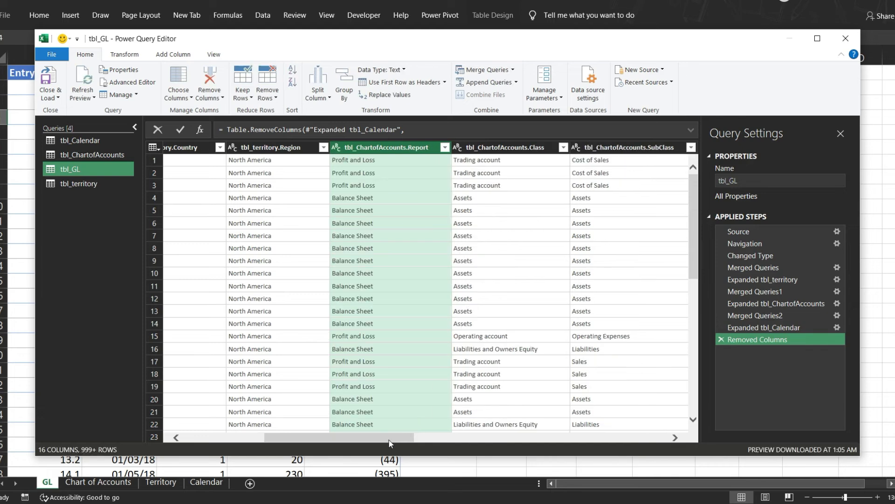
drag(374, 440, 574, 432)
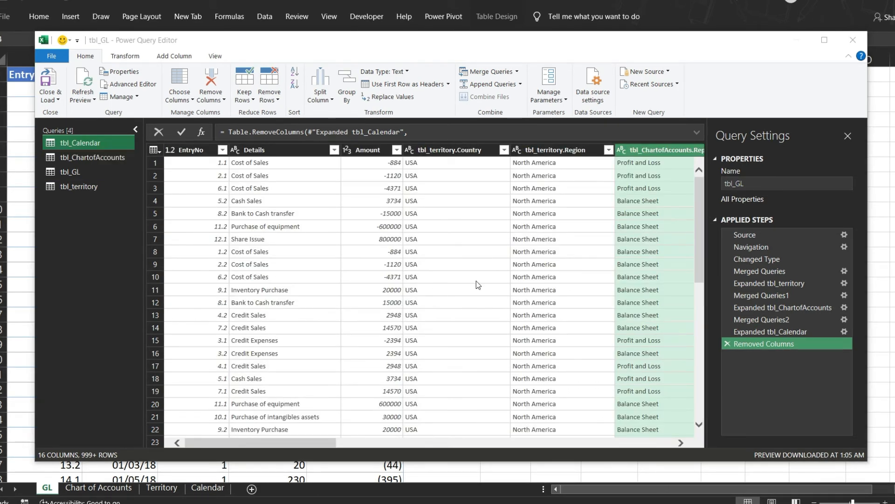
- Close the Power Query Editor and load all four queries into the workbook
click(55, 97)
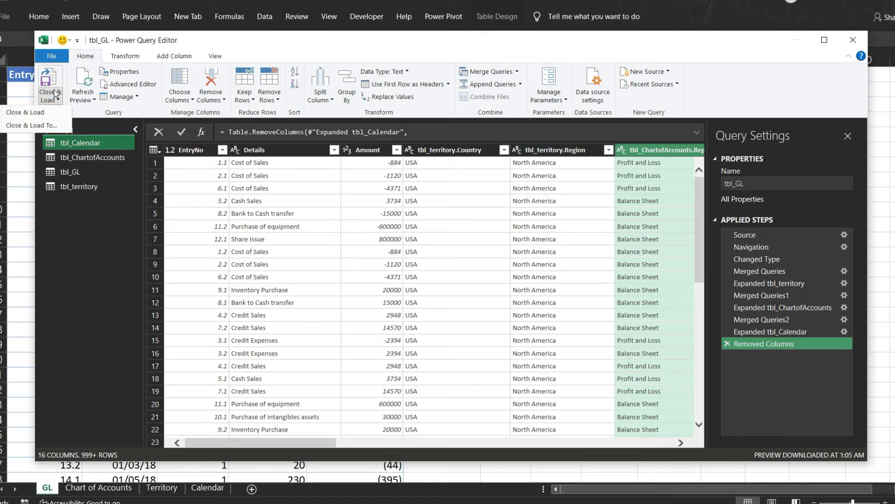
click(39, 113)
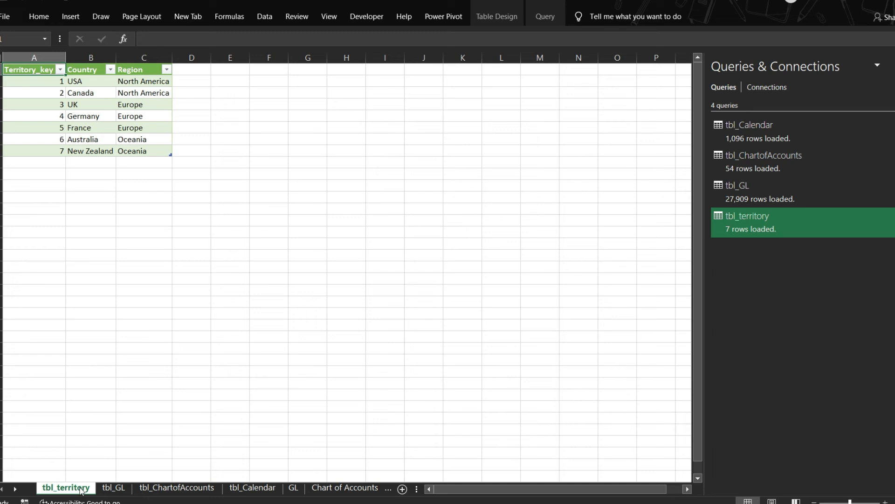
- Delete the newly loaded tbl_territory, tbl_ChartofAccounts and tbl_Calendar worksheets, keeping only the tbl_GL output sheet
right_click(82, 490)
click(125, 360)
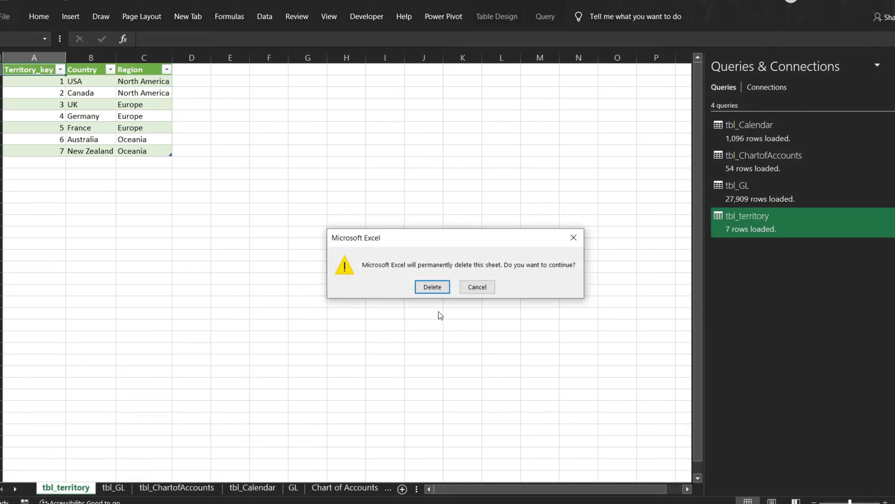
click(433, 287)
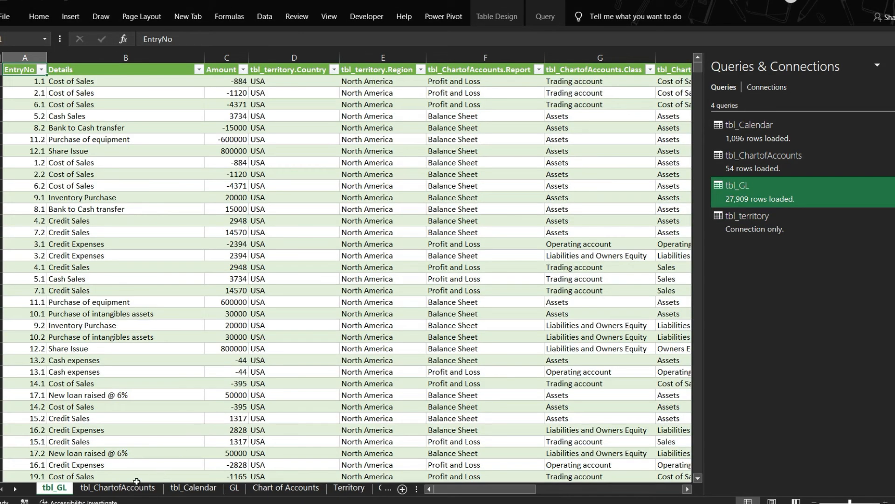
click(167, 198)
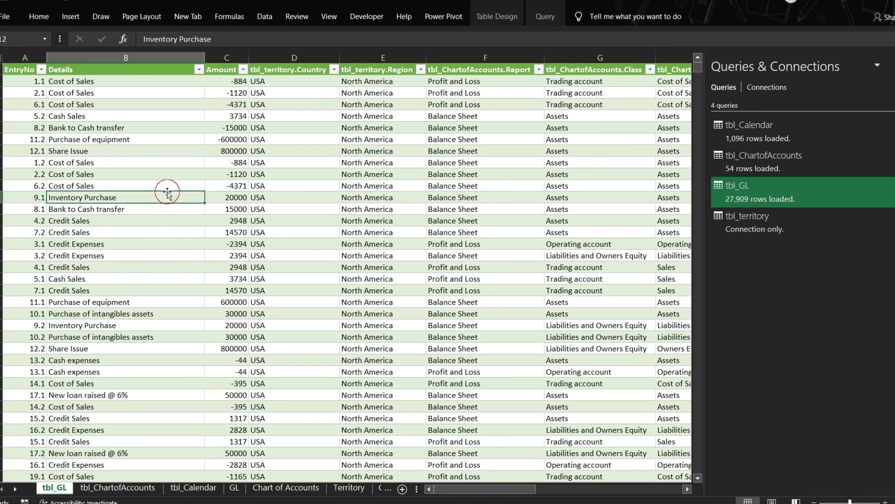
right_click(137, 491)
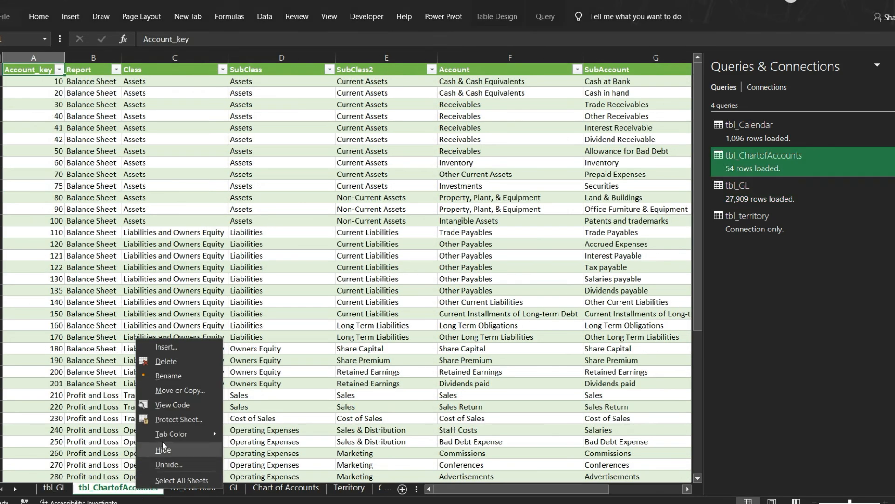
click(175, 361)
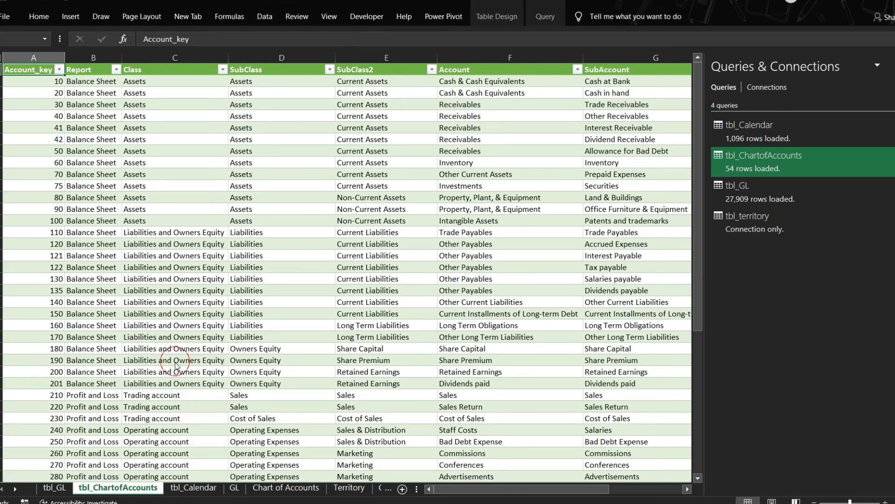
click(432, 286)
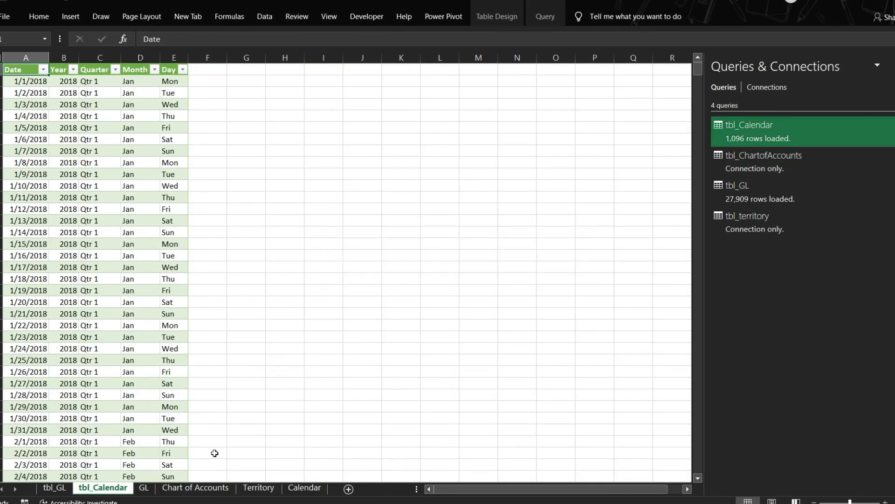
right_click(113, 490)
click(155, 367)
click(422, 286)
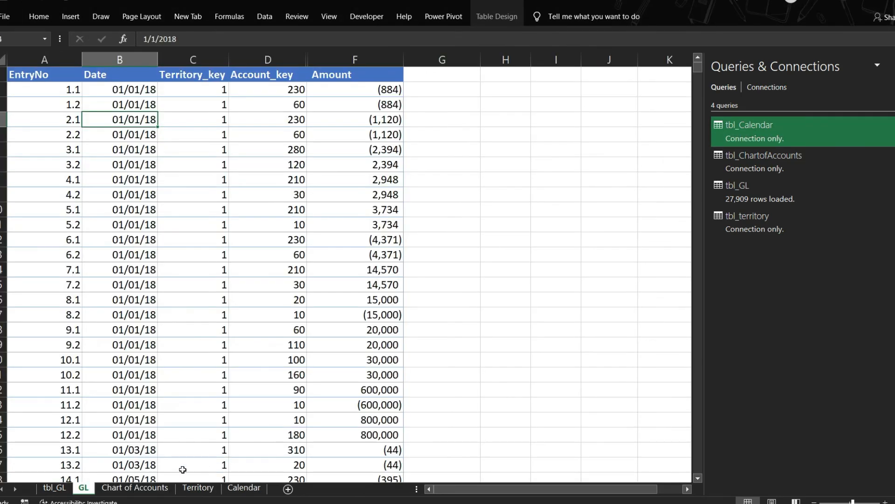
click(180, 327)
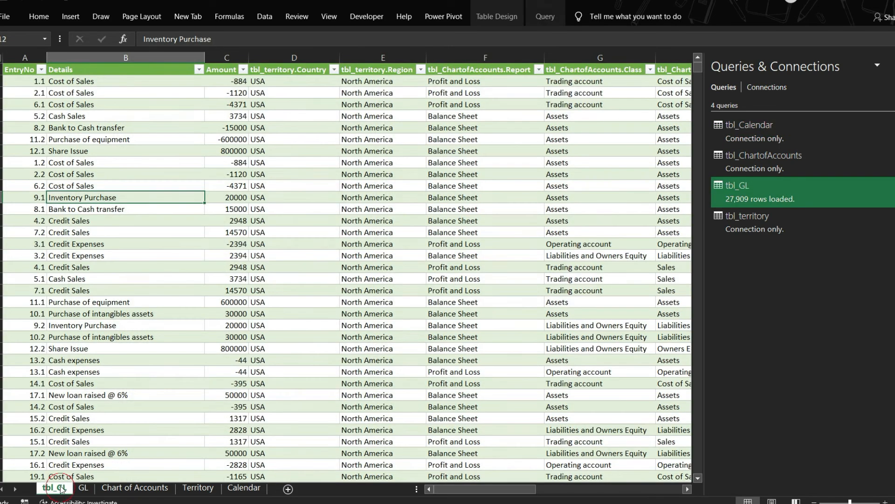
- Go to the EntryNo header on the tbl_GL sheet and close the Queries & Connections pane
click(55, 487)
click(142, 70)
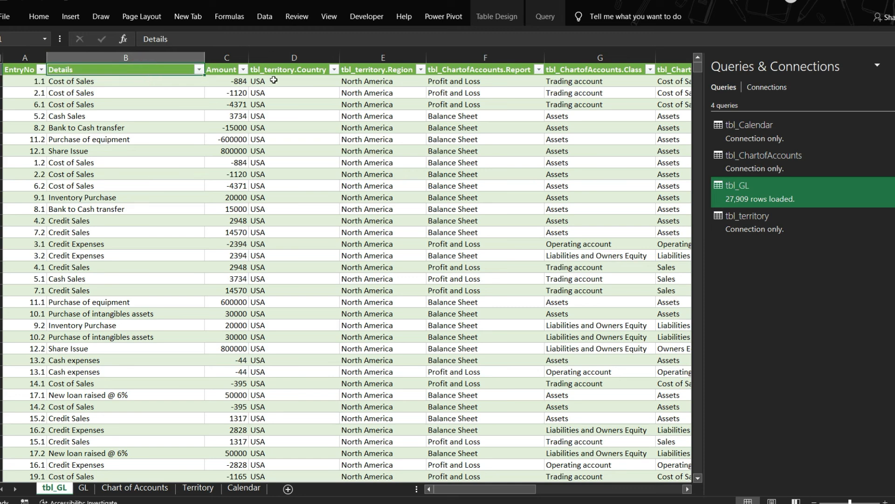
key(Left)
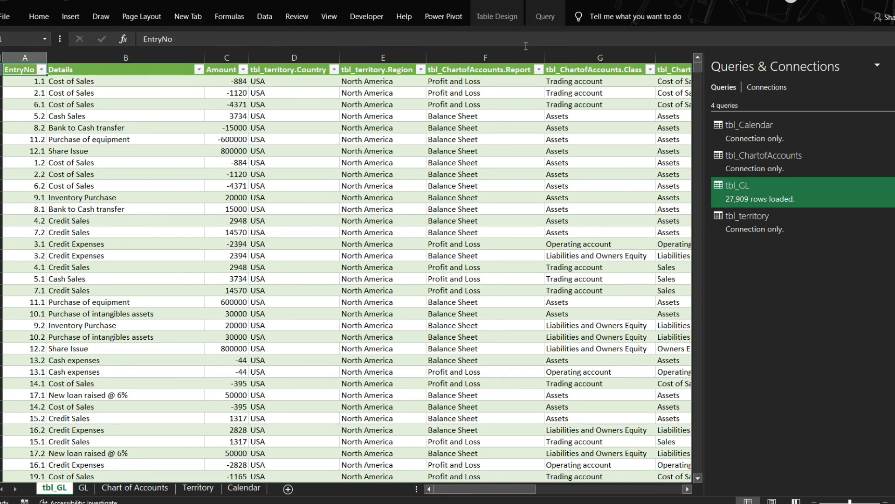
click(894, 62)
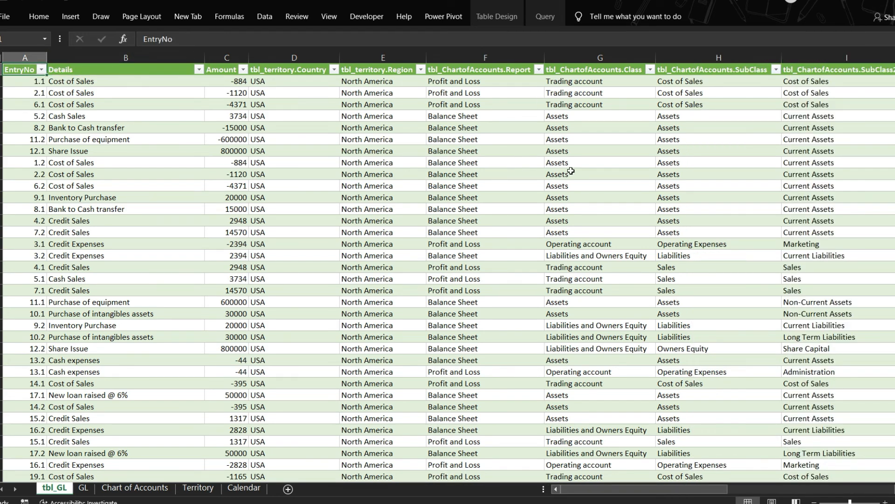
- Apply the Blue, Table Style Light 9 style to the tbl_GL table and look over its rows and columns
click(502, 20)
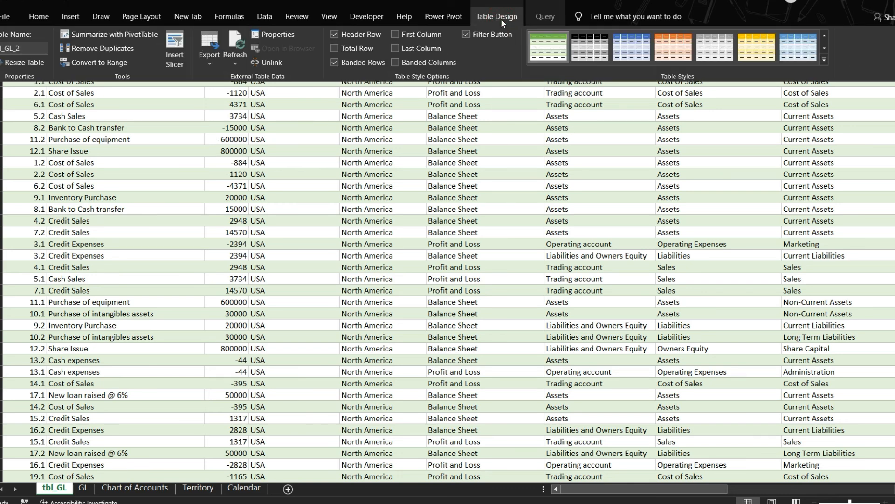
click(826, 58)
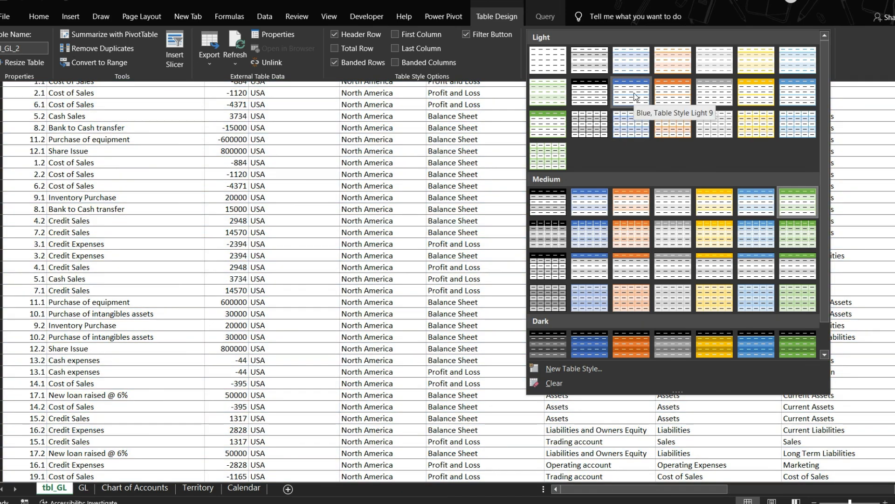
click(631, 93)
click(400, 182)
key(Left)
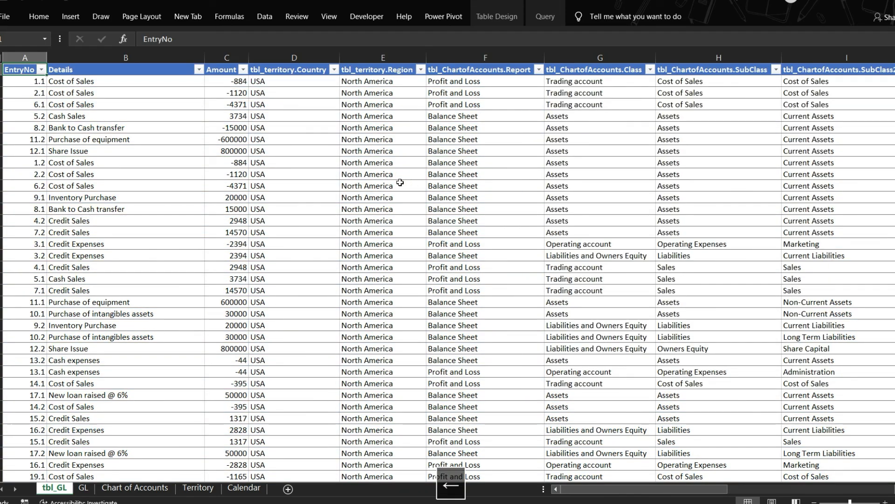
key(ctrl+Down)
key(ctrl+Up)
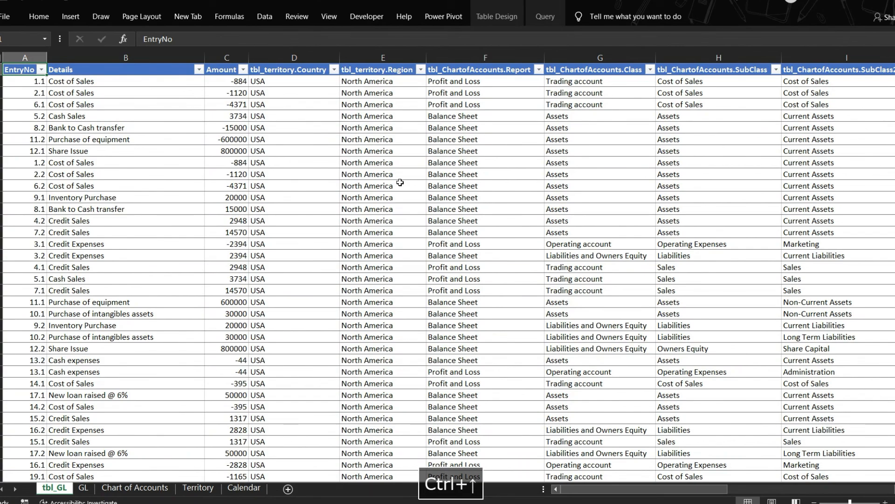
key(ctrl+Right)
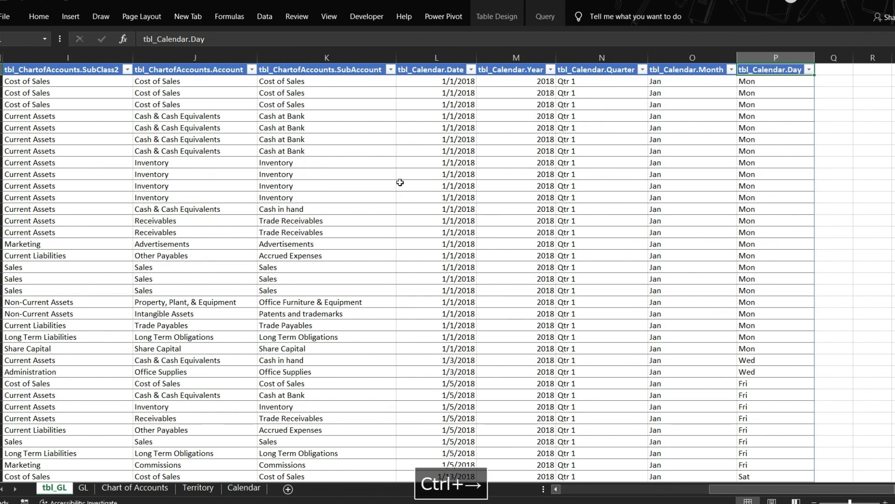
key(ctrl+Left)
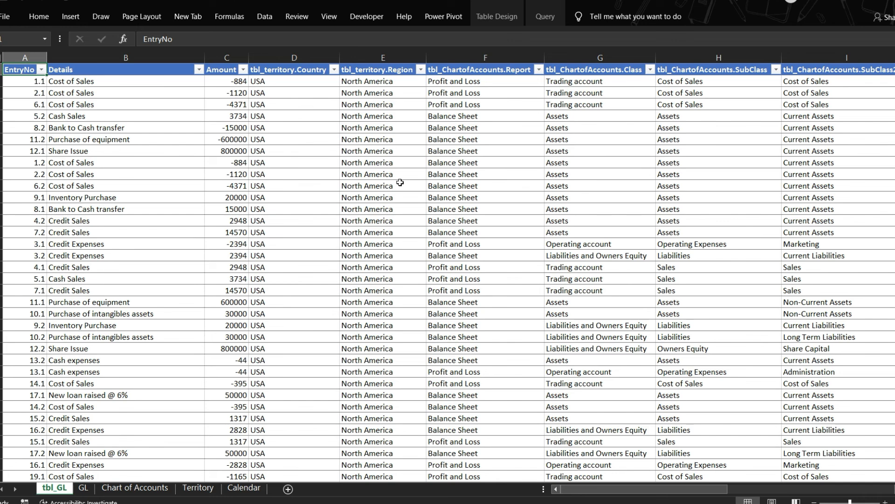
click(71, 18)
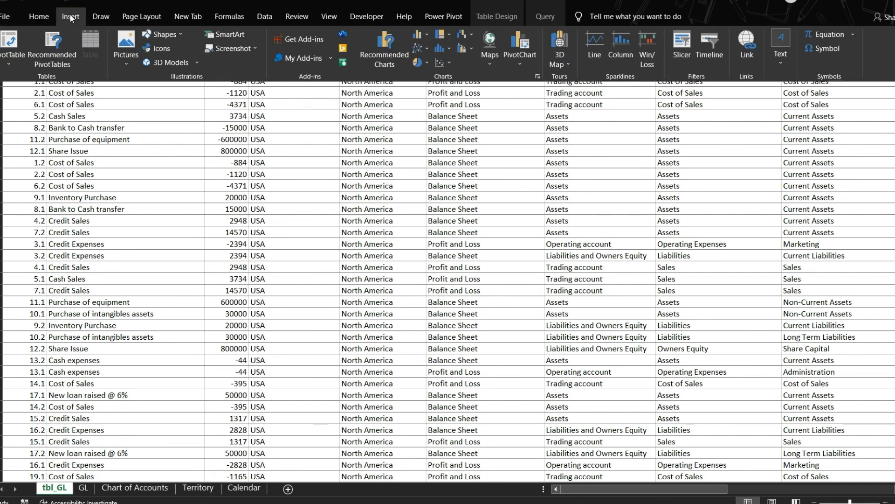
click(12, 60)
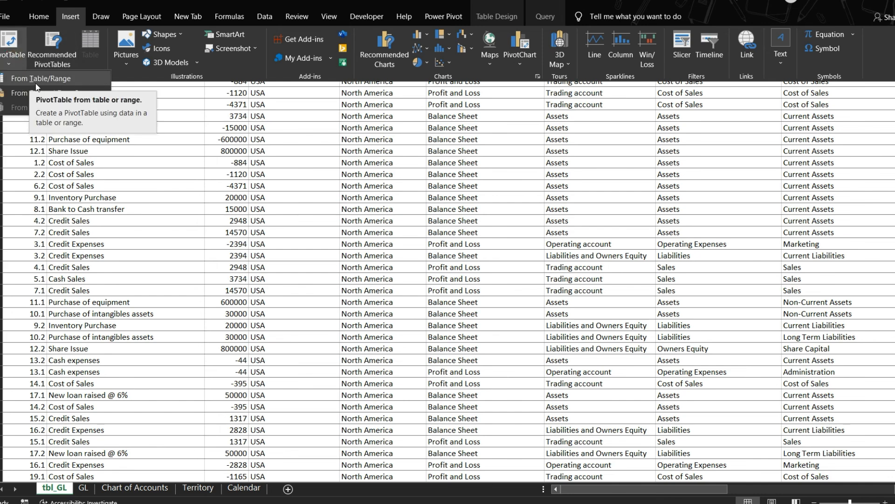
click(117, 156)
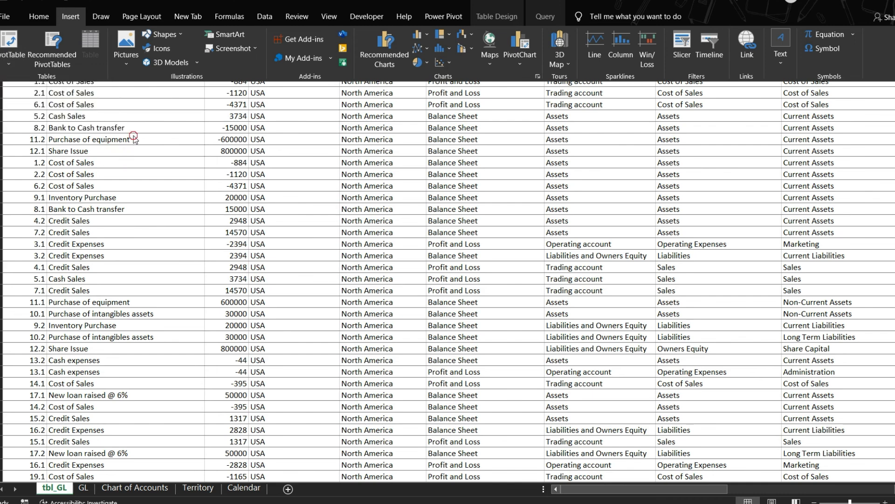
click(133, 137)
click(73, 18)
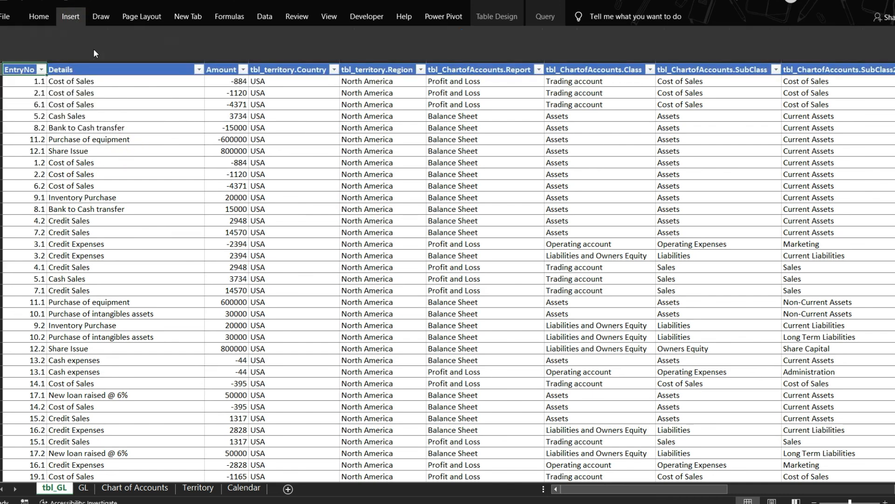
click(496, 15)
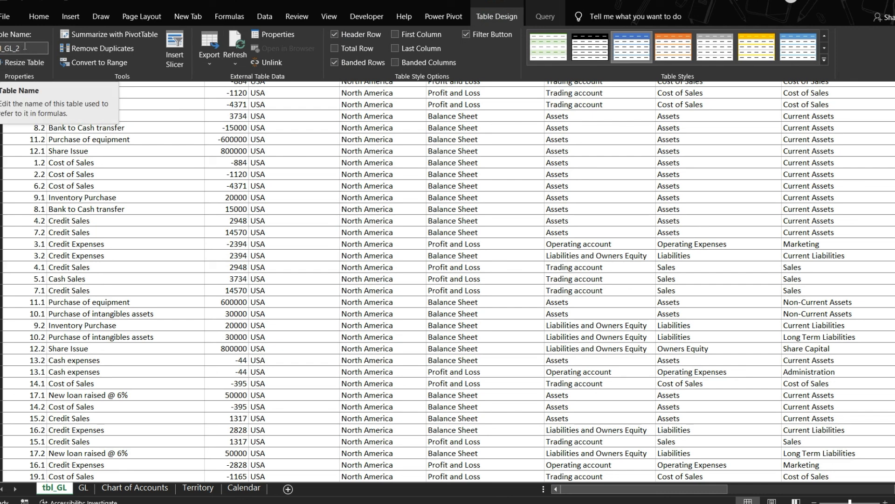
click(101, 148)
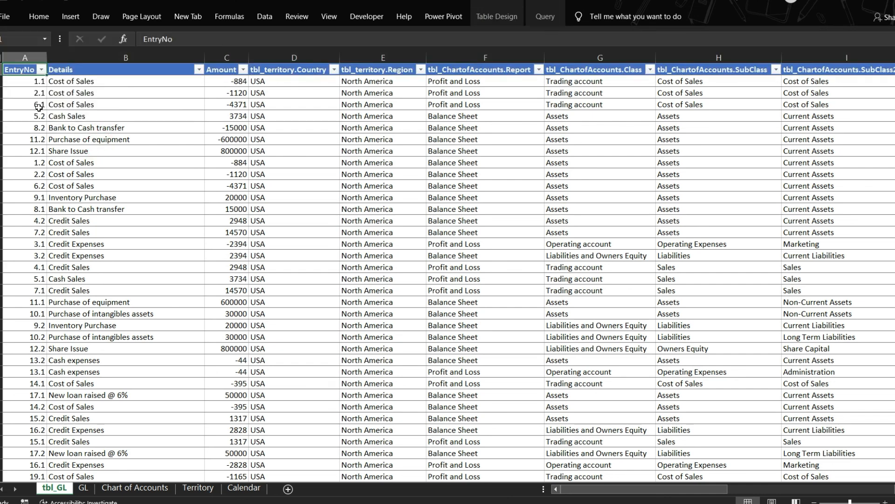
- Create a PivotTable from the tbl_GL_2 table on a new worksheet
click(69, 17)
click(12, 61)
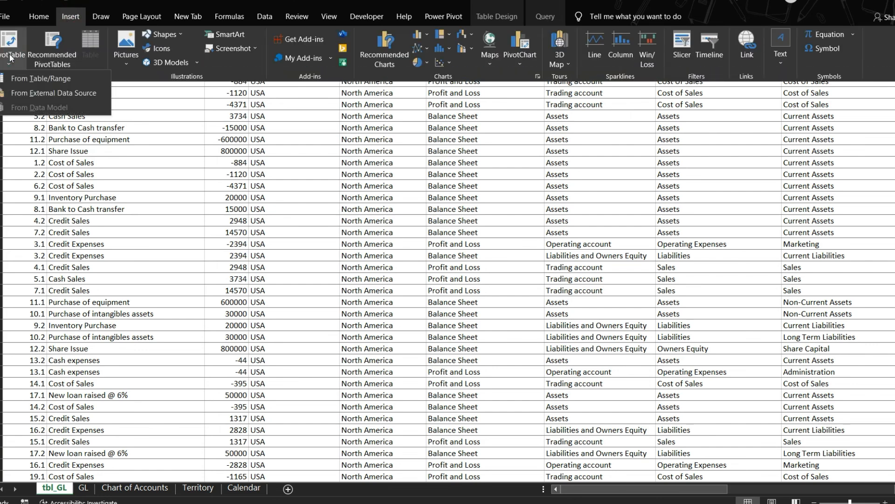
click(26, 76)
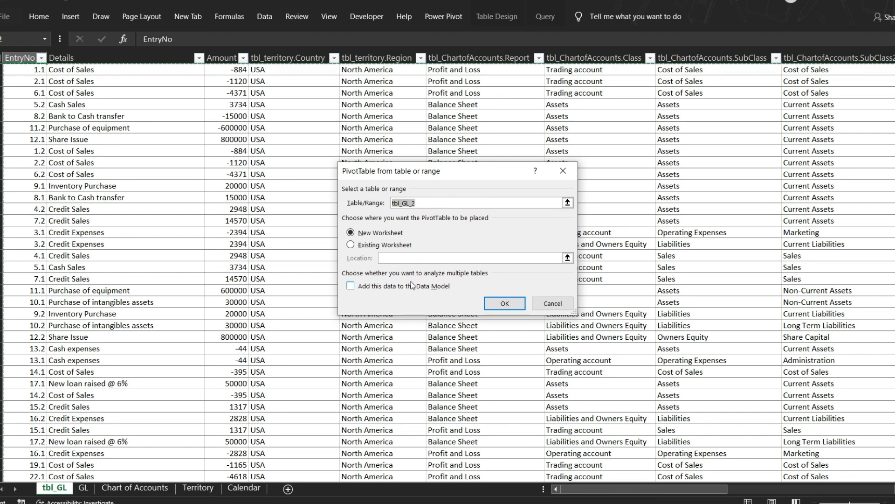
click(502, 304)
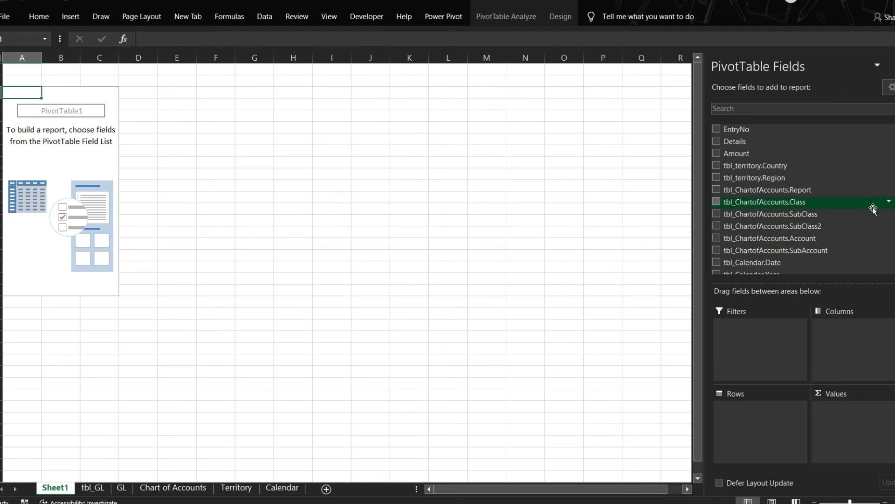
- Summarize the PivotTable's Amount as a sum in the values, with tbl_territory.Country as the rows
drag(737, 158, 862, 420)
drag(759, 170, 768, 419)
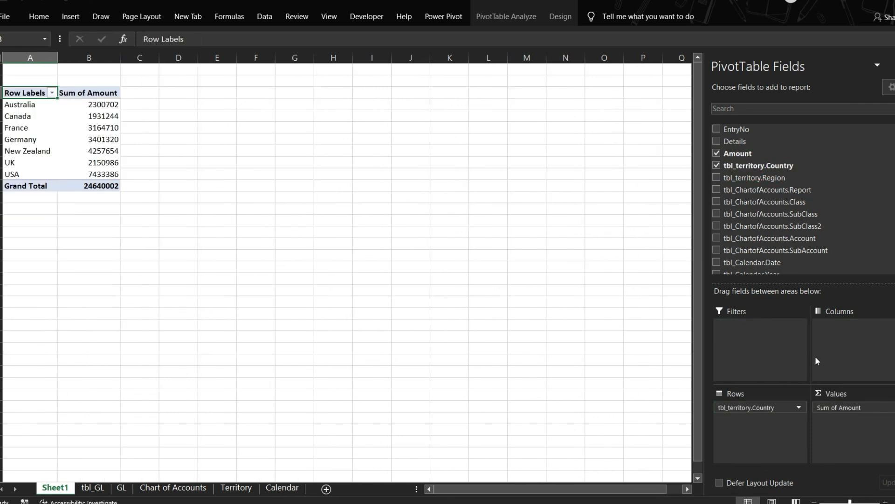